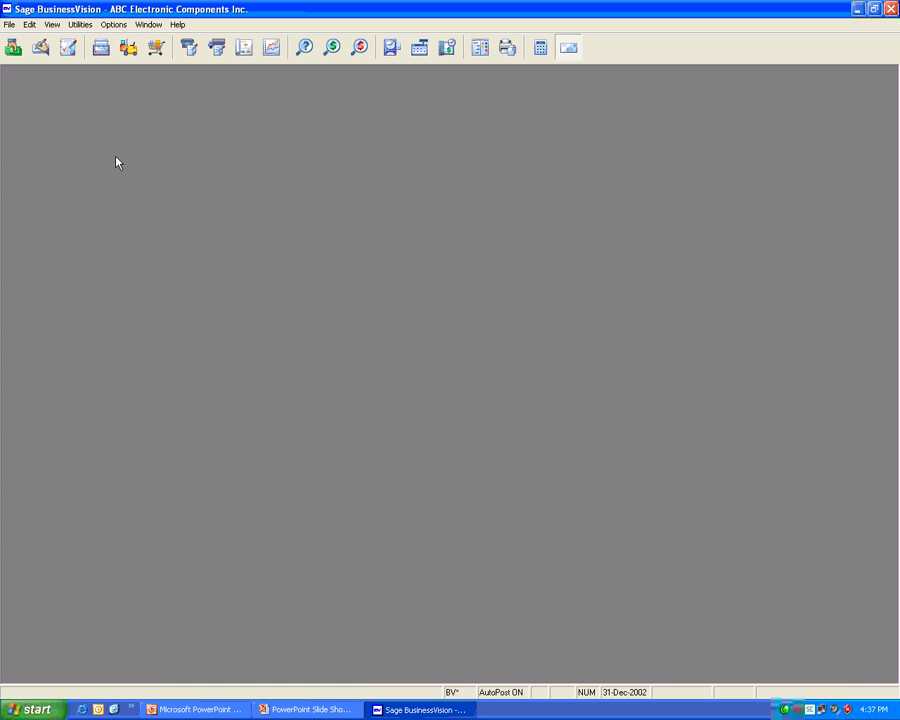
# Step: In System Setup, make CustomPack active with Mail Merge checked under Company, apply, and close
pyautogui.click(80, 25)
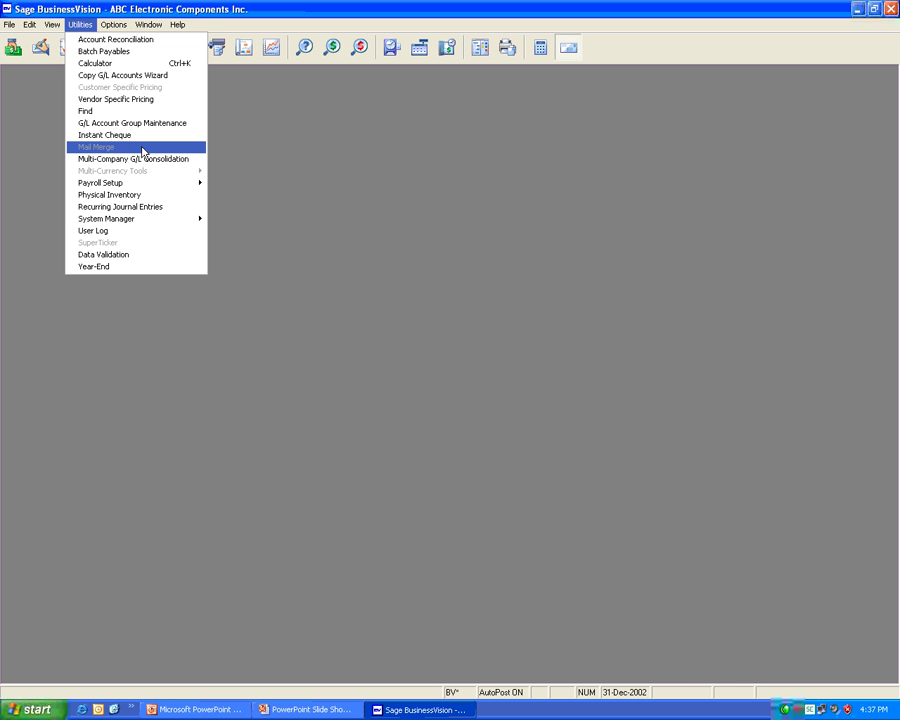
pyautogui.moveTo(190, 228)
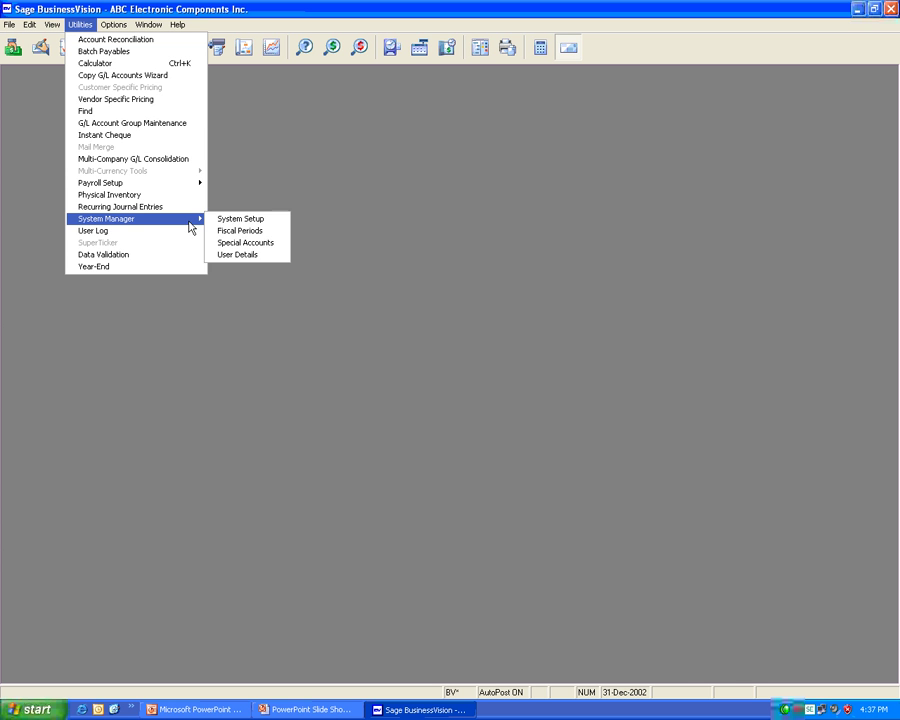
pyautogui.click(241, 219)
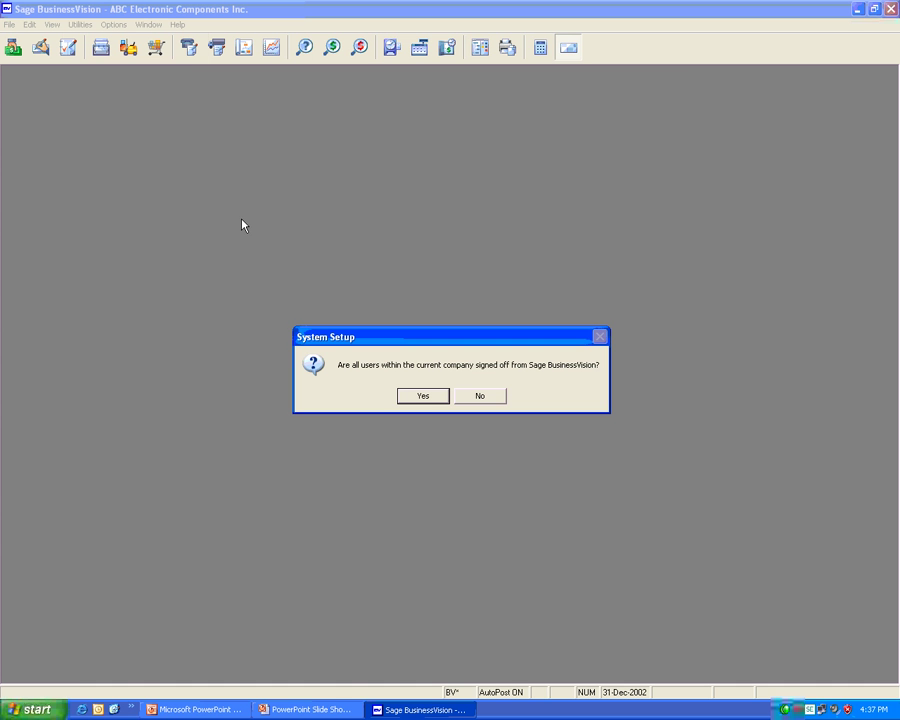
pyautogui.click(423, 397)
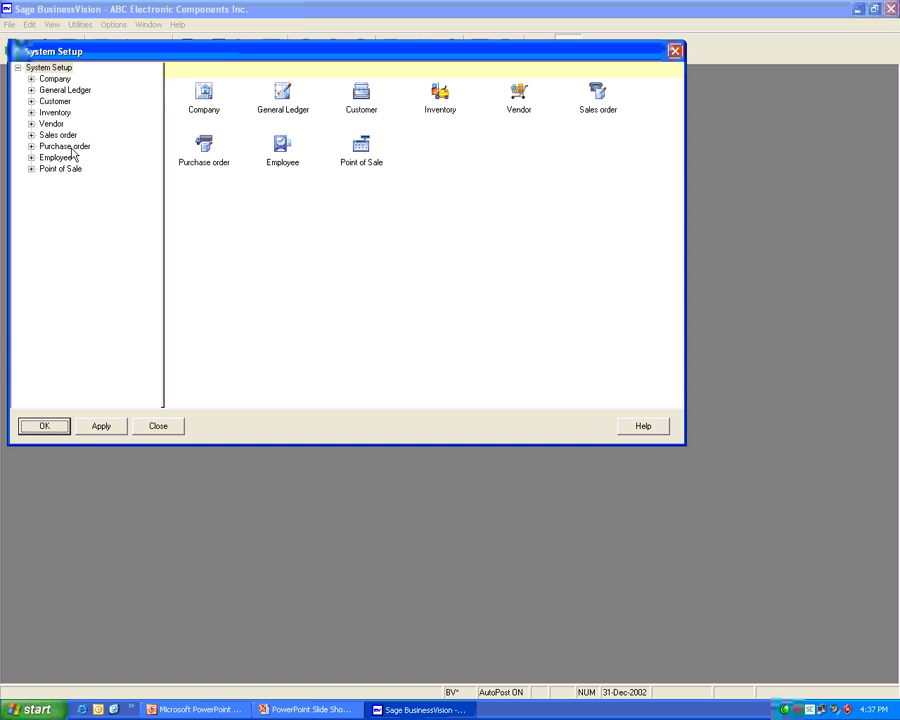
pyautogui.click(31, 79)
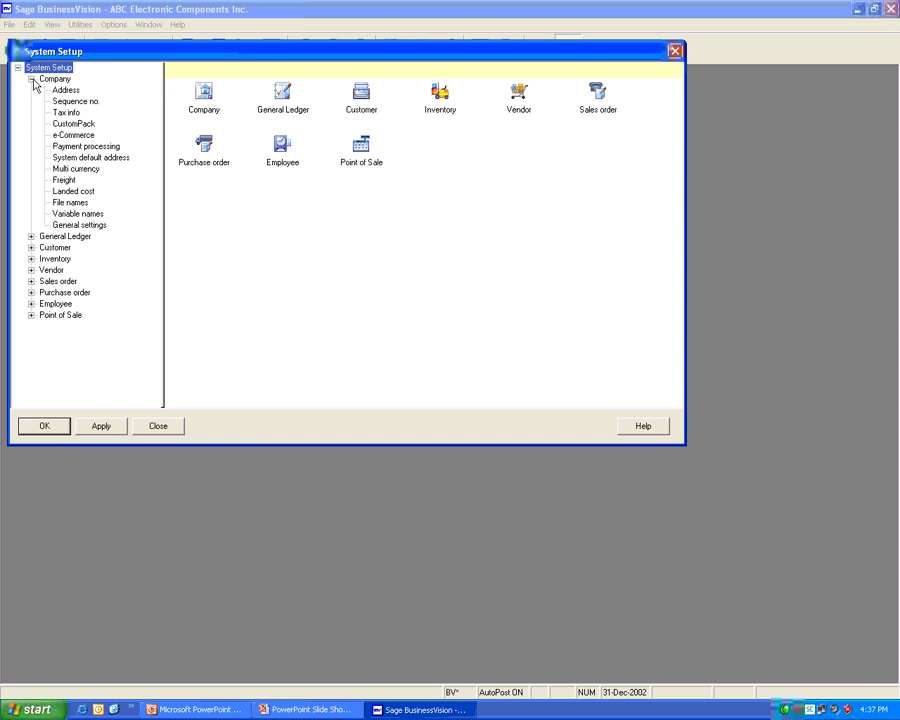
pyautogui.click(76, 124)
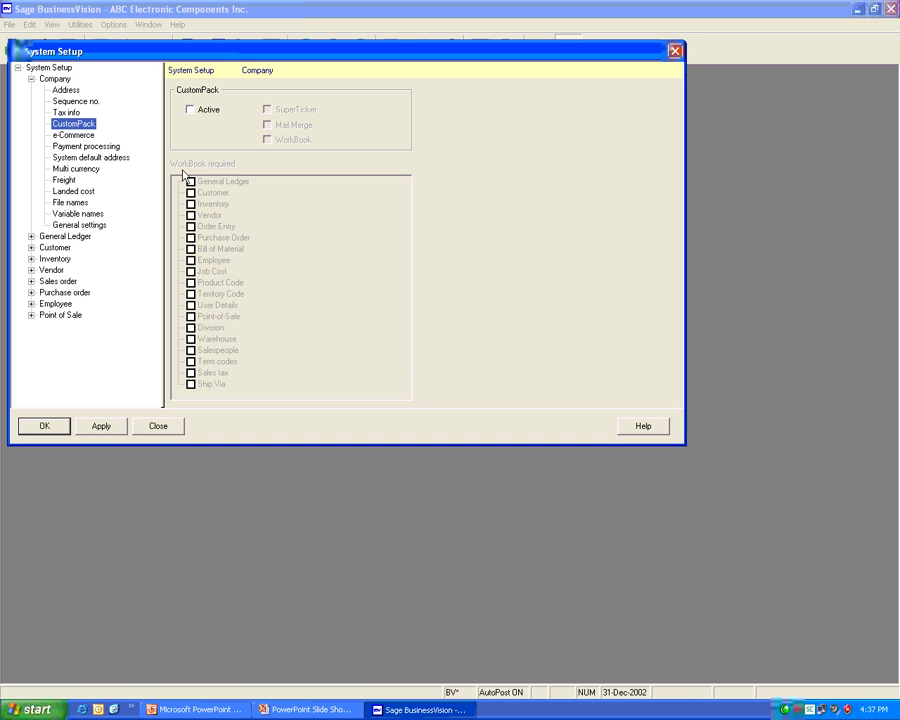
pyautogui.click(190, 110)
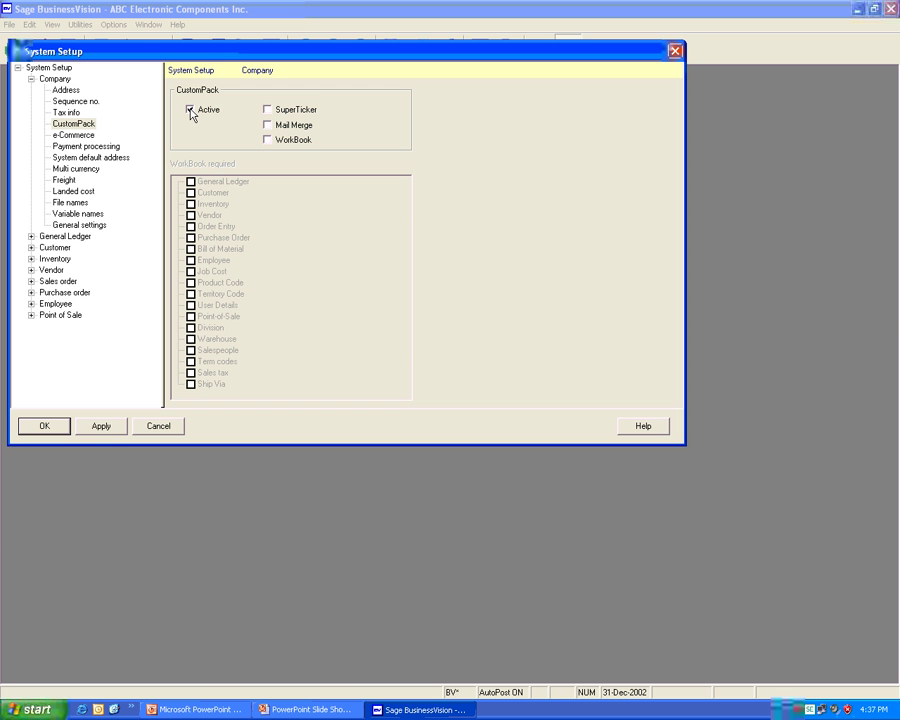
pyautogui.click(267, 126)
pyautogui.click(101, 426)
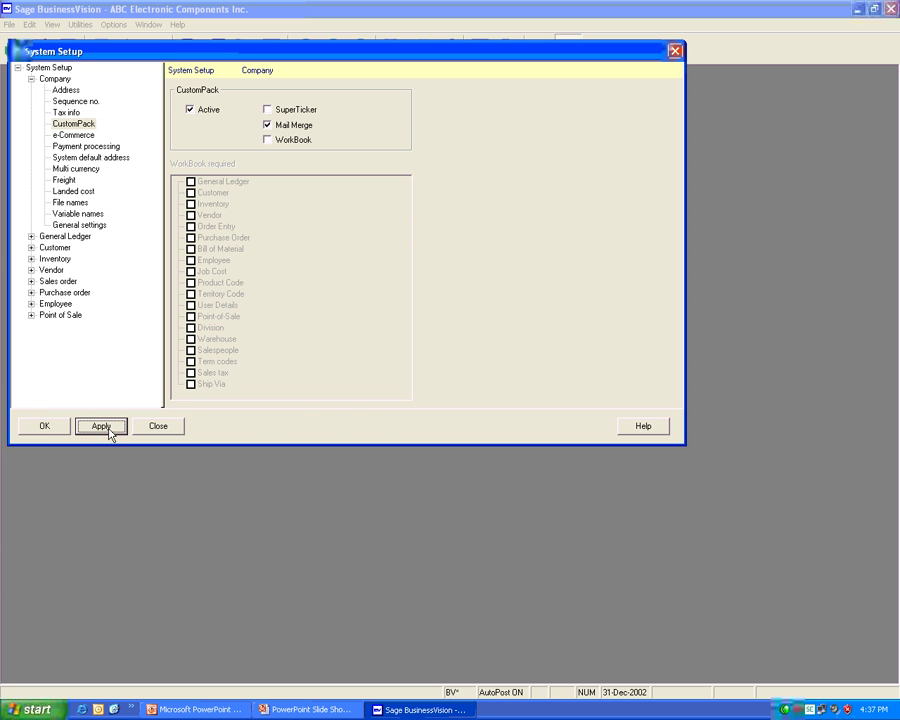
pyautogui.click(43, 427)
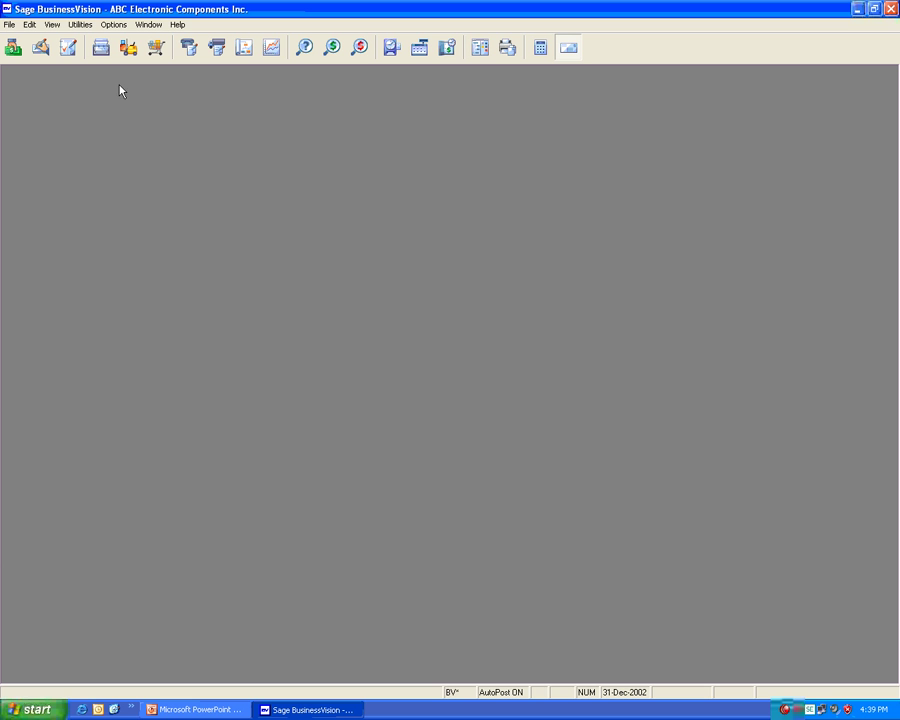
# Step: Uncheck SuperTicker in the current user's CustomPack settings, leaving Mail Merge enabled
pyautogui.click(76, 27)
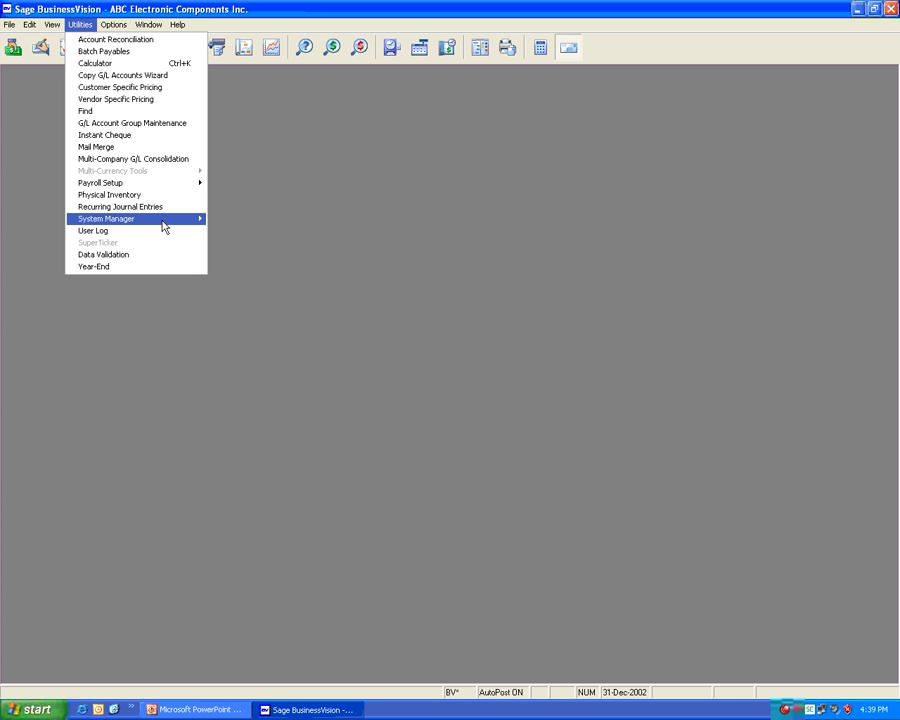
pyautogui.moveTo(164, 226)
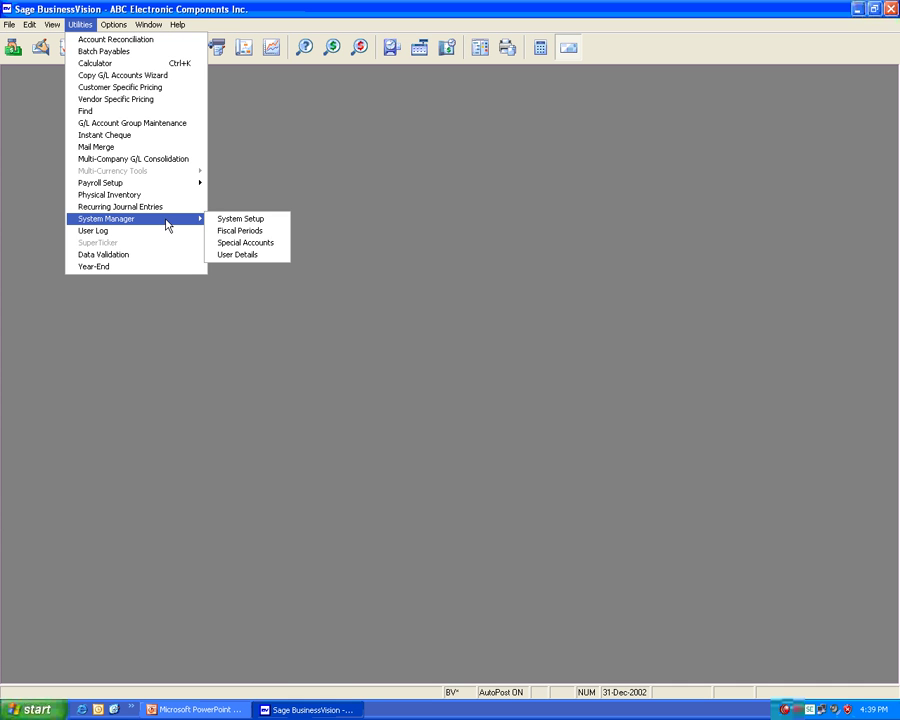
pyautogui.click(240, 255)
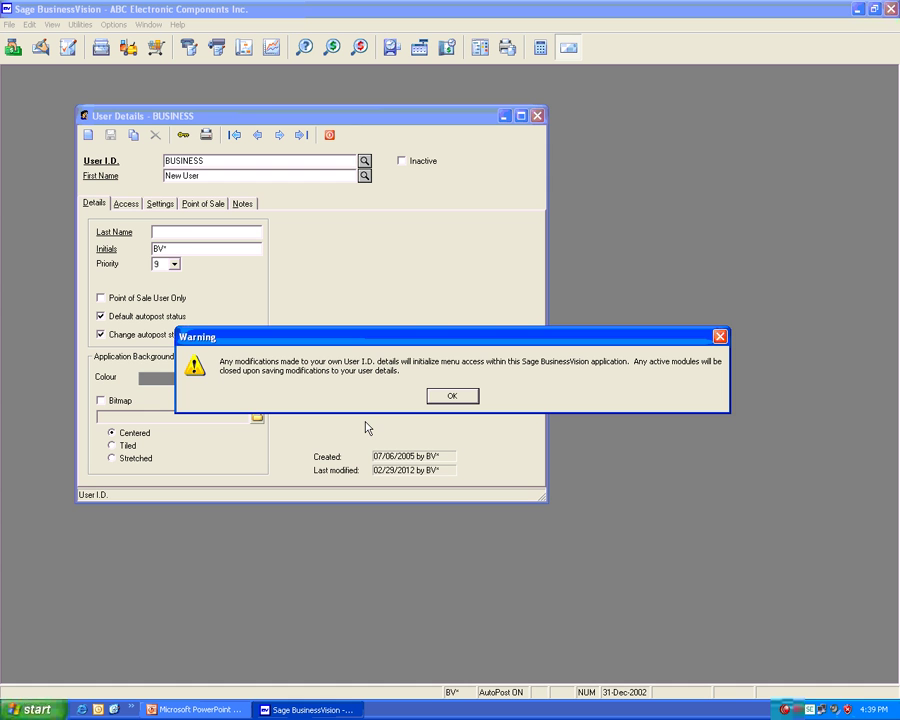
pyautogui.click(452, 399)
pyautogui.click(452, 398)
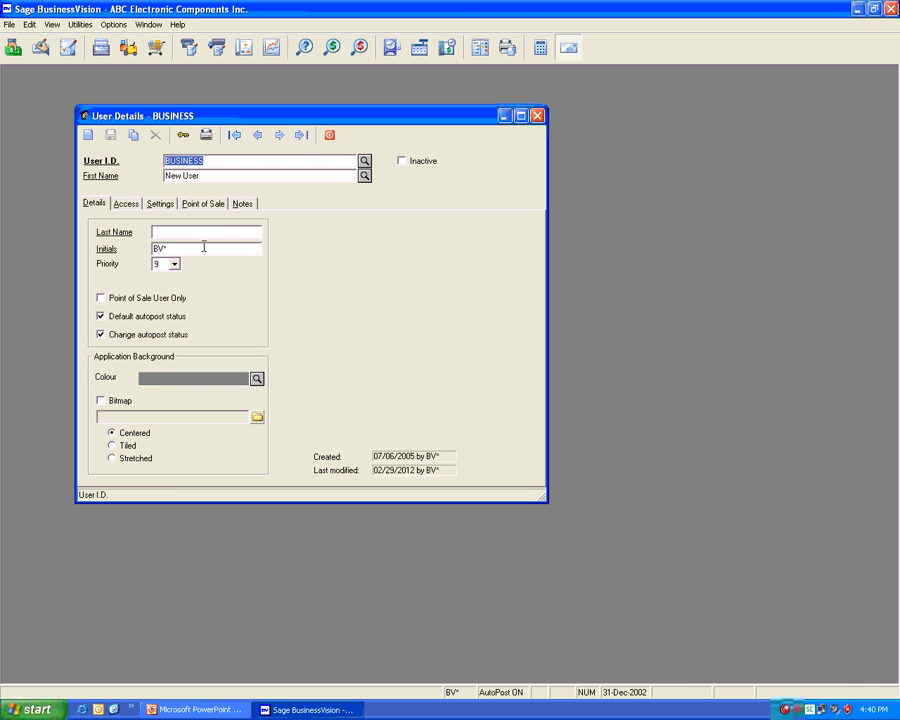
pyautogui.click(158, 204)
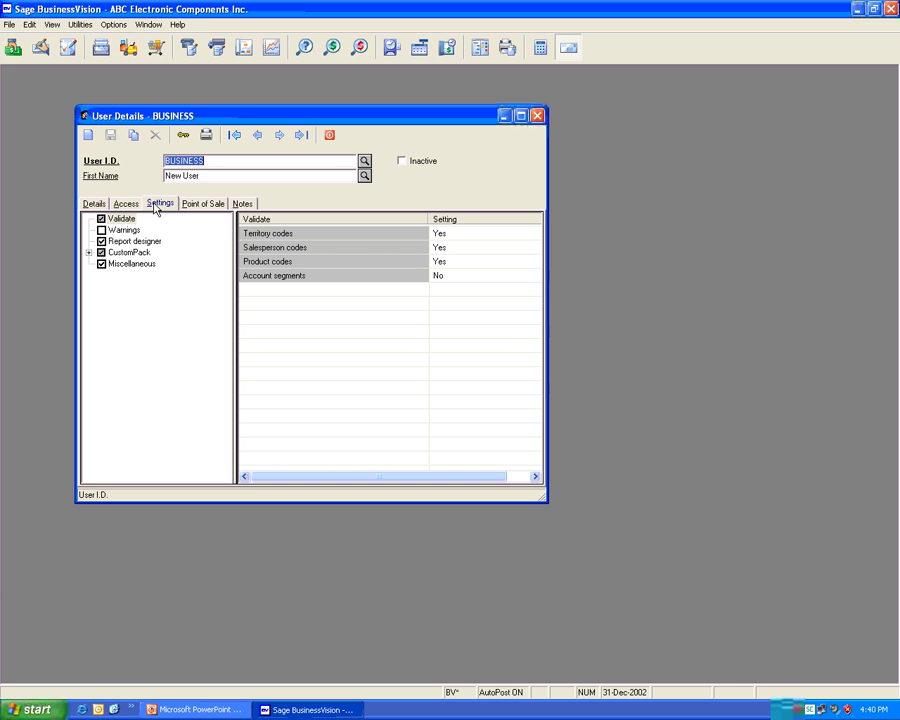
pyautogui.click(89, 253)
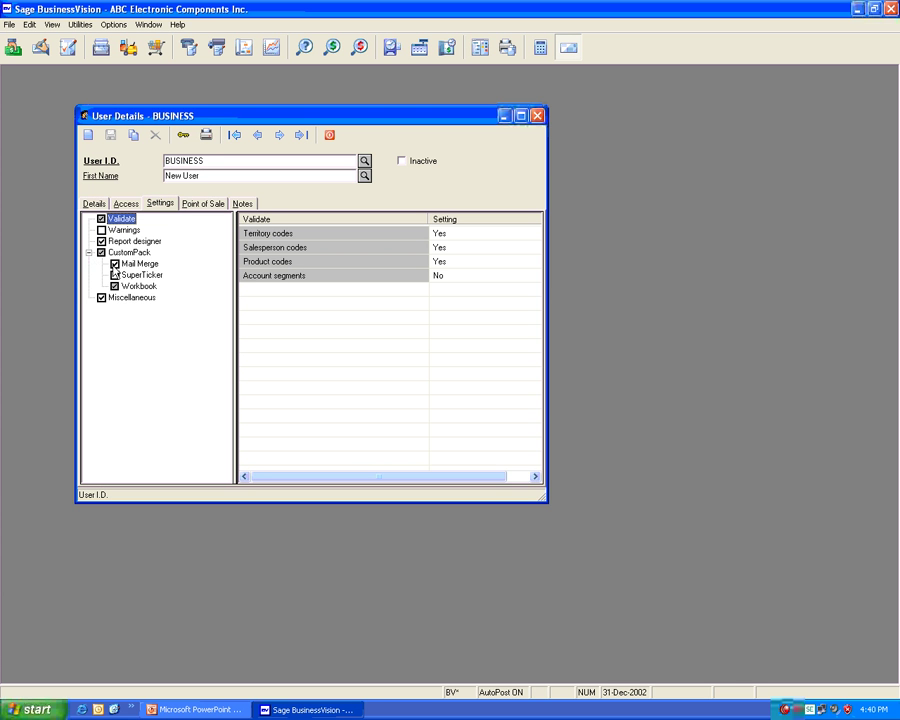
pyautogui.click(114, 274)
# Step: Close User Details and start a new Customer mail merge template with MS Word output
pyautogui.click(329, 135)
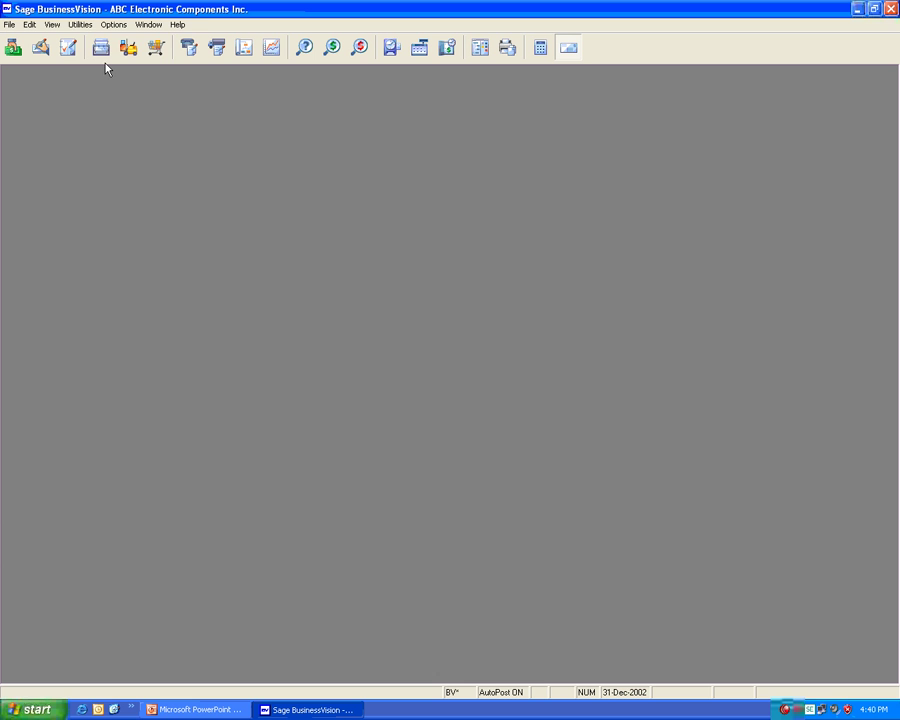
pyautogui.click(79, 25)
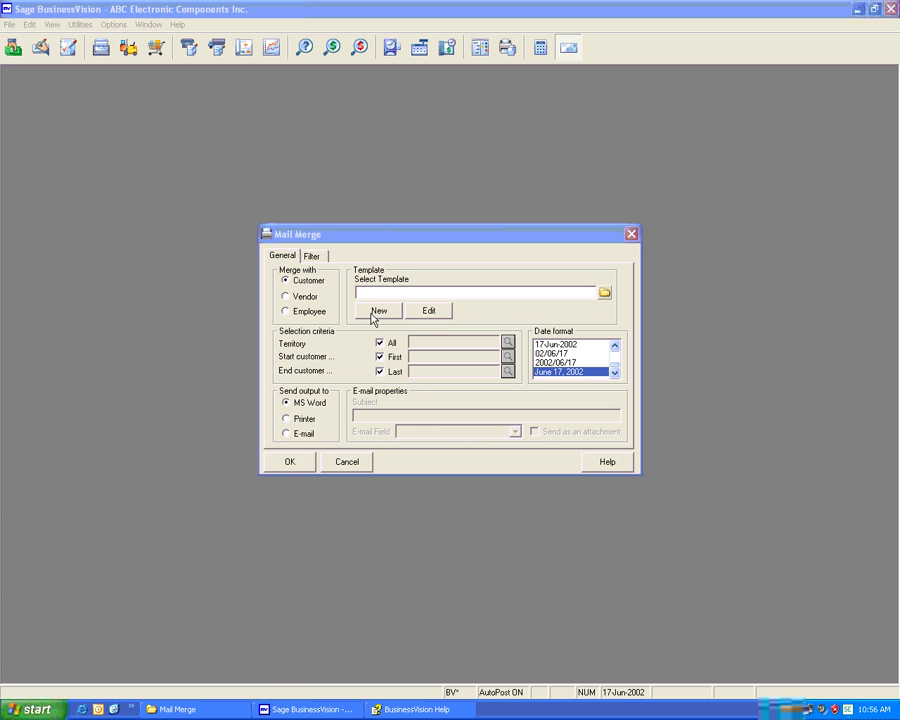
pyautogui.click(372, 317)
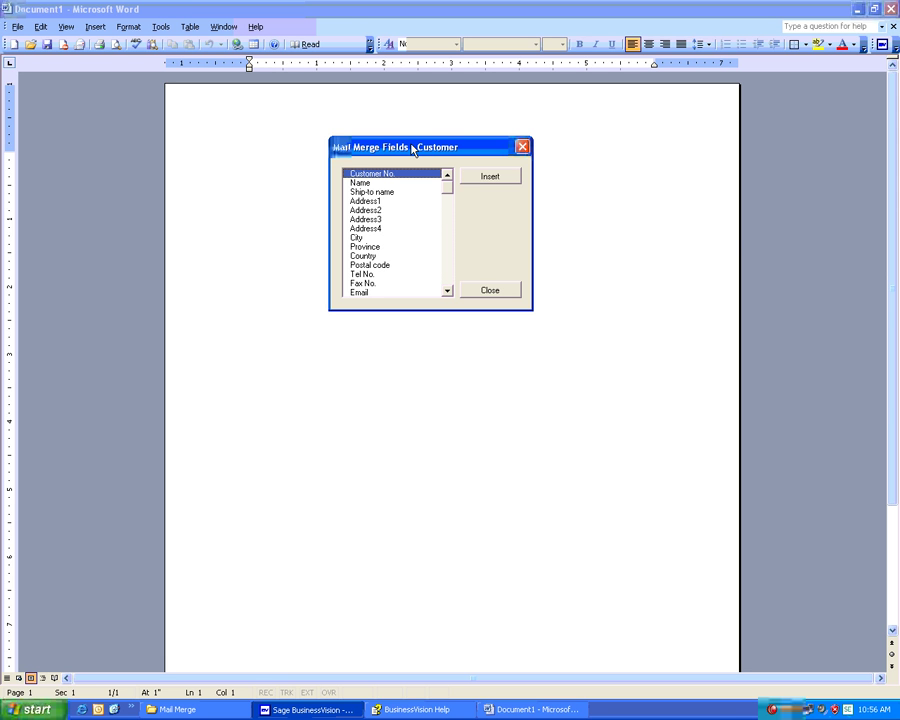
# Step: Insert the Name, Address1 and Address2 merge fields on separate lines of the letter
pyautogui.moveTo(412, 149); pyautogui.dragTo(408, 321)
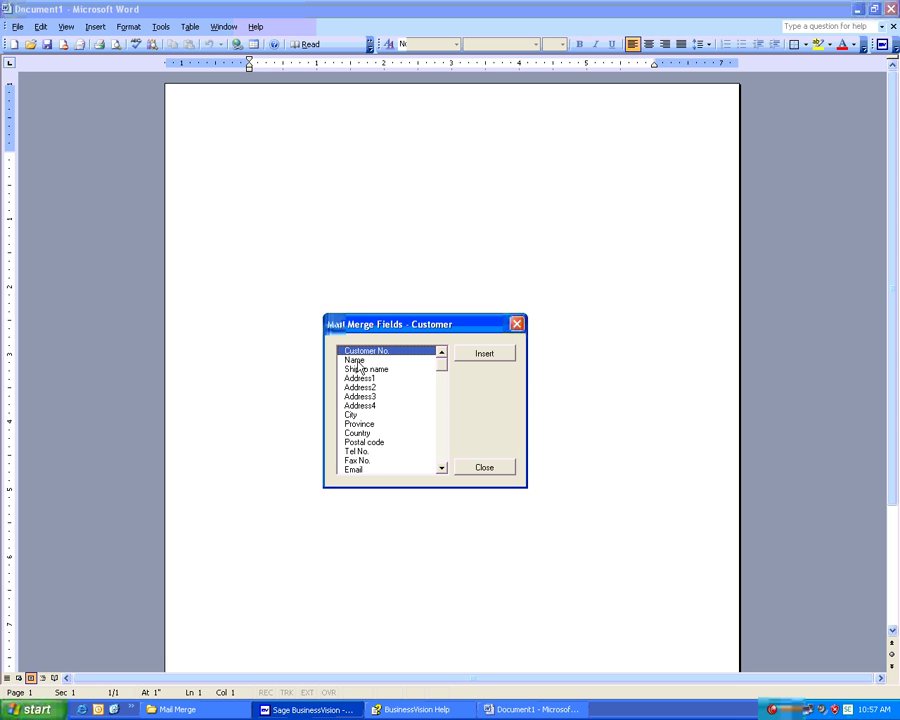
pyautogui.click(357, 361)
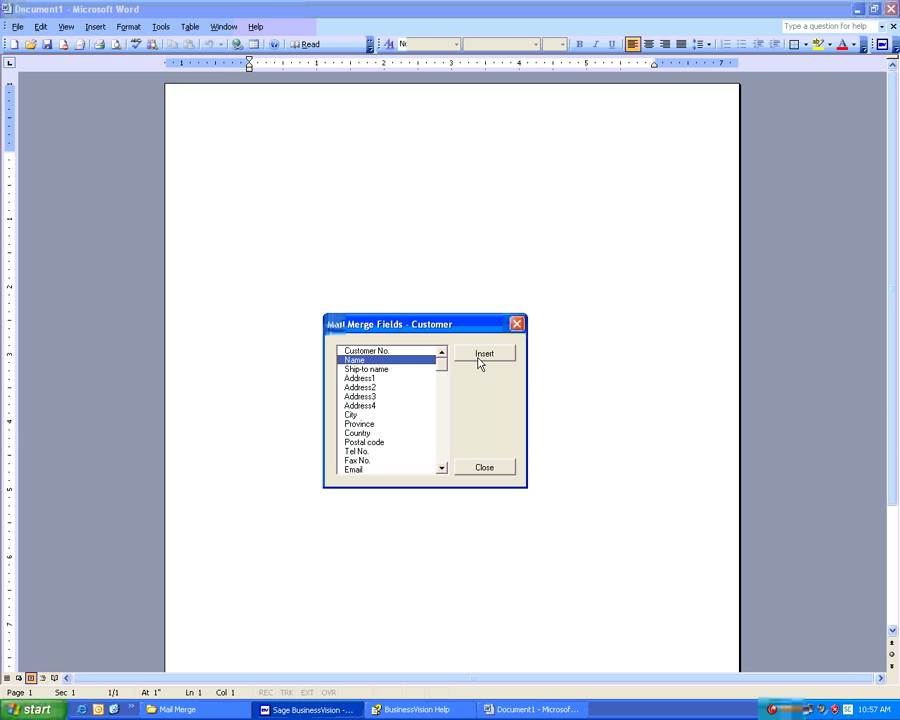
pyautogui.click(261, 196)
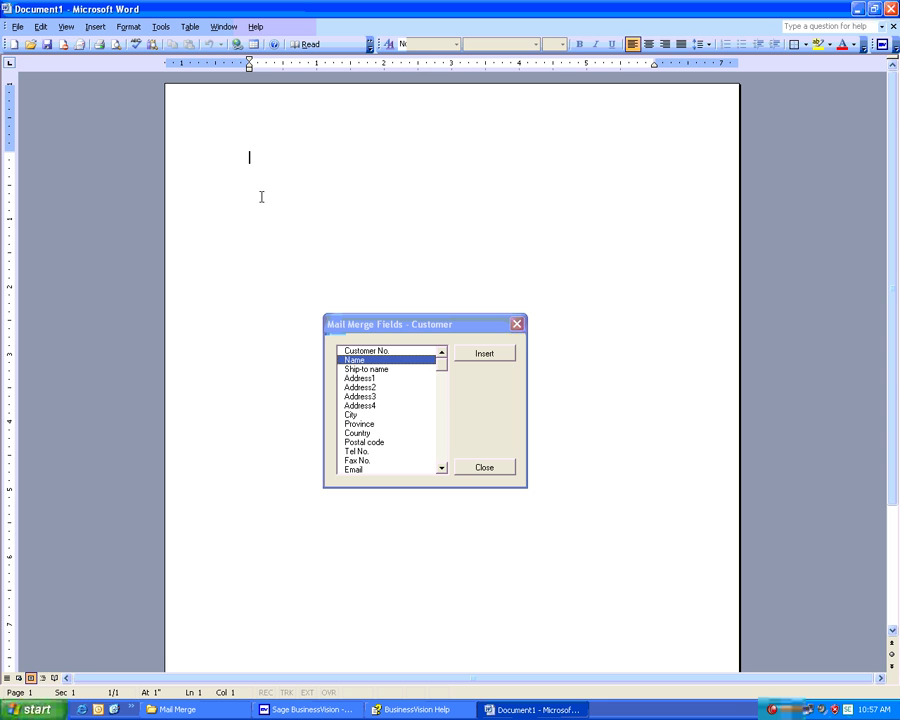
pyautogui.press('Return')
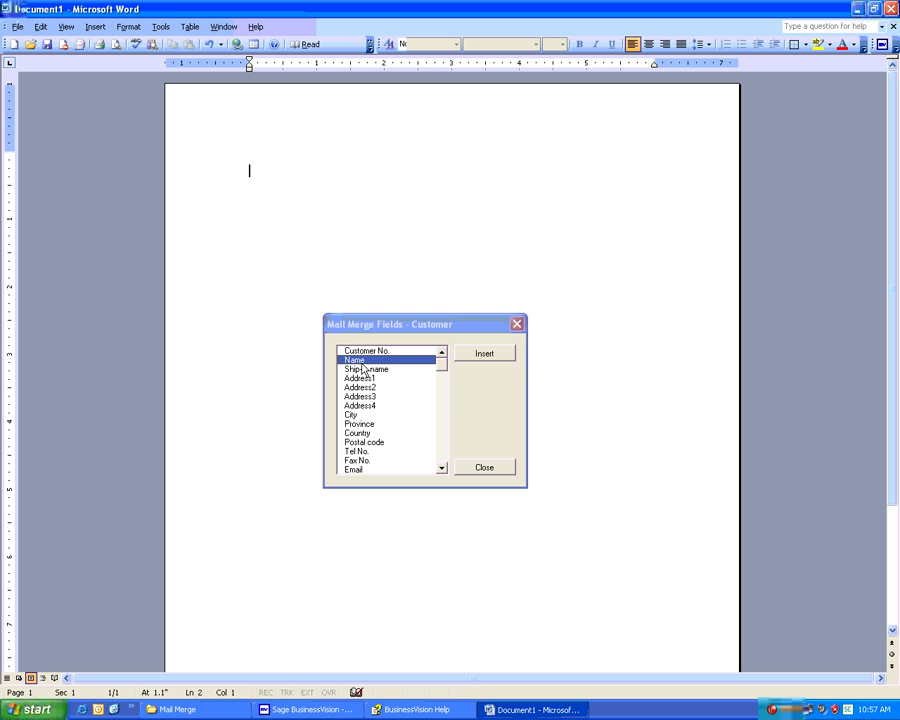
pyautogui.click(482, 353)
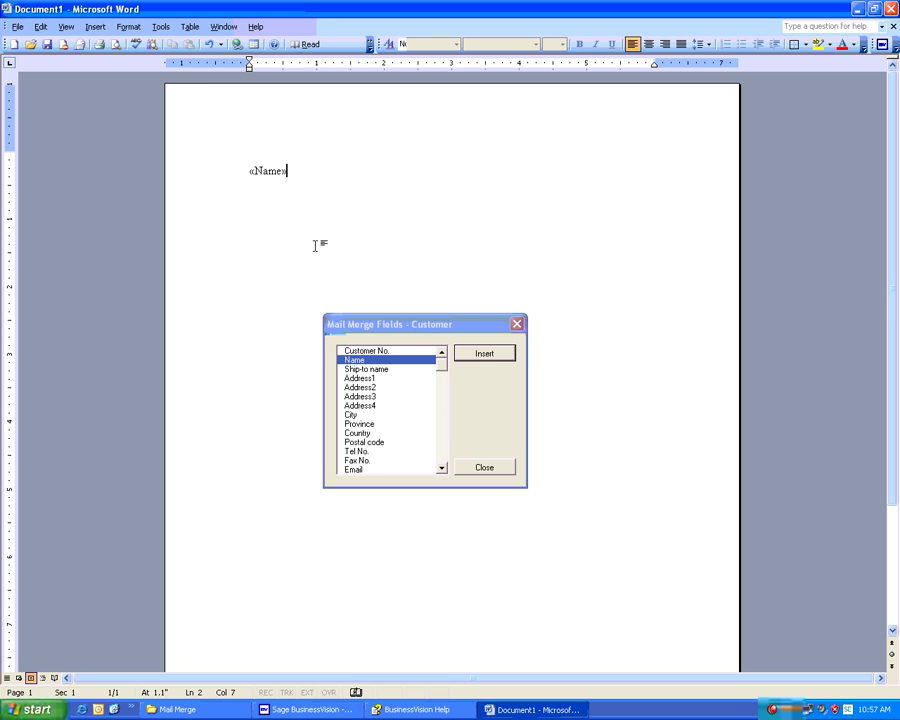
pyautogui.press('Return')
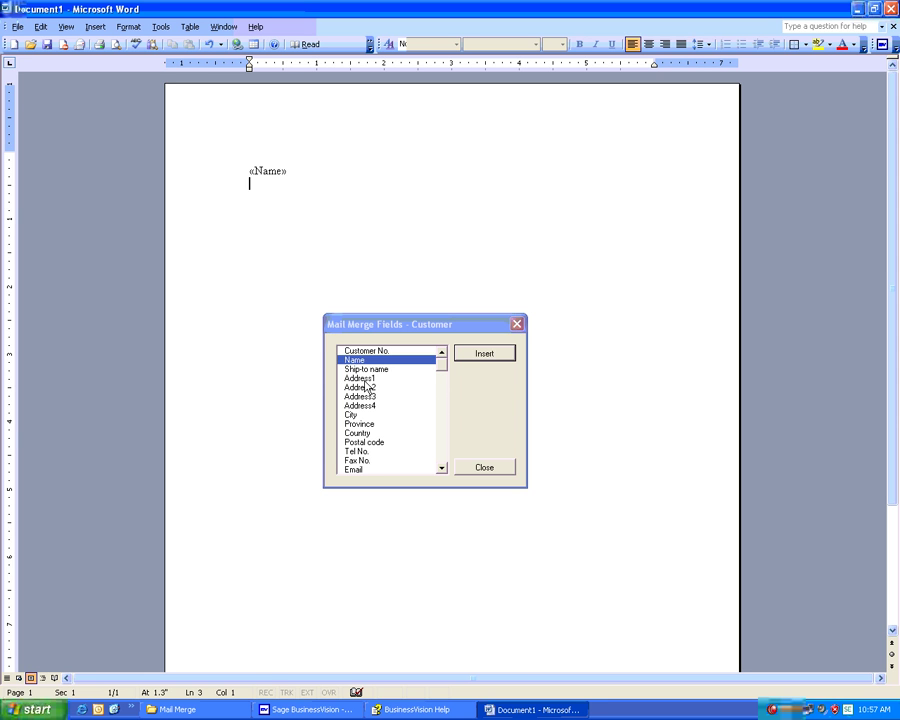
pyautogui.doubleClick(362, 379)
pyautogui.press('Return')
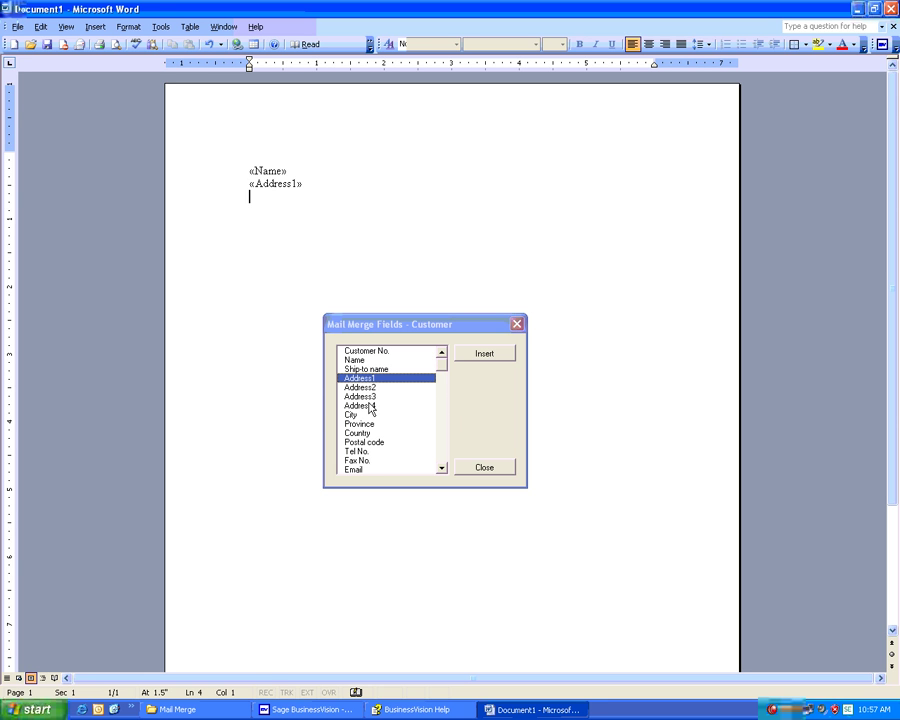
pyautogui.doubleClick(369, 388)
pyautogui.press('Return')
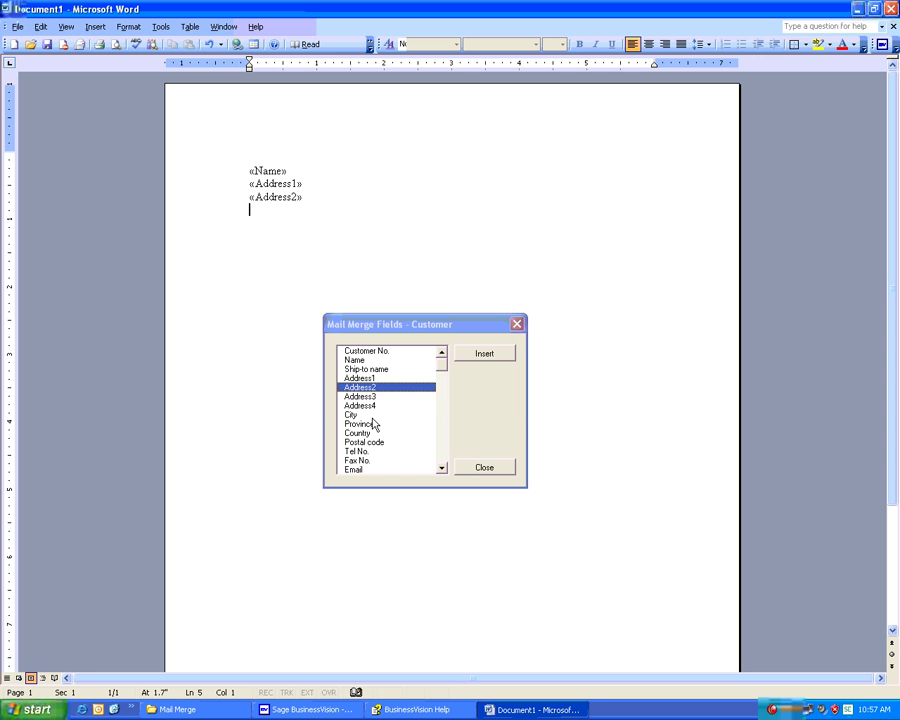
# Step: Add City, a comma, Province and Country merge fields as the last address line
pyautogui.doubleClick(352, 414)
pyautogui.write(',')
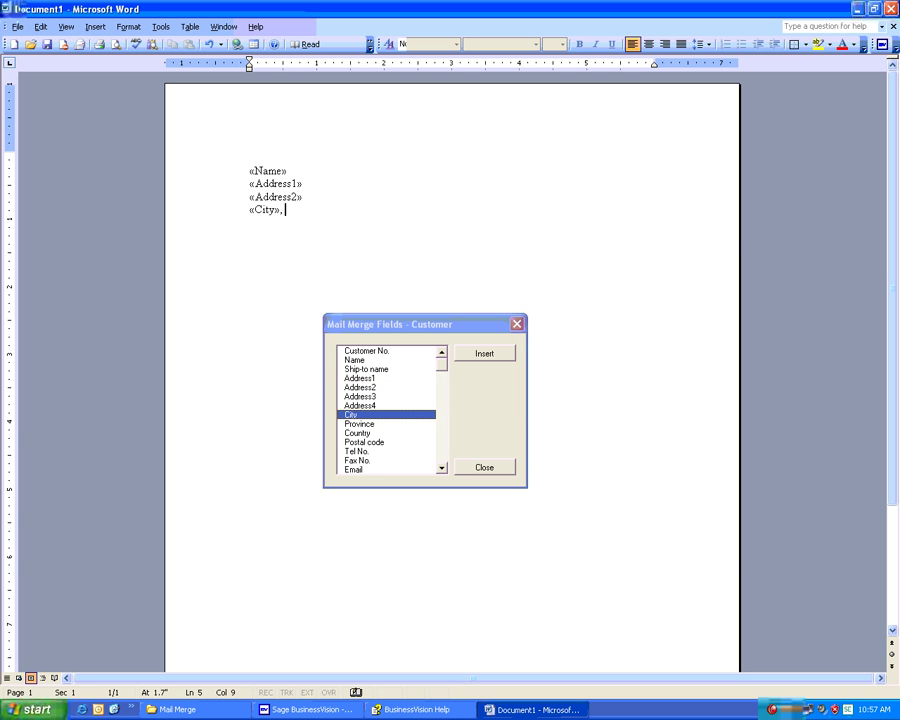
pyautogui.click(372, 427)
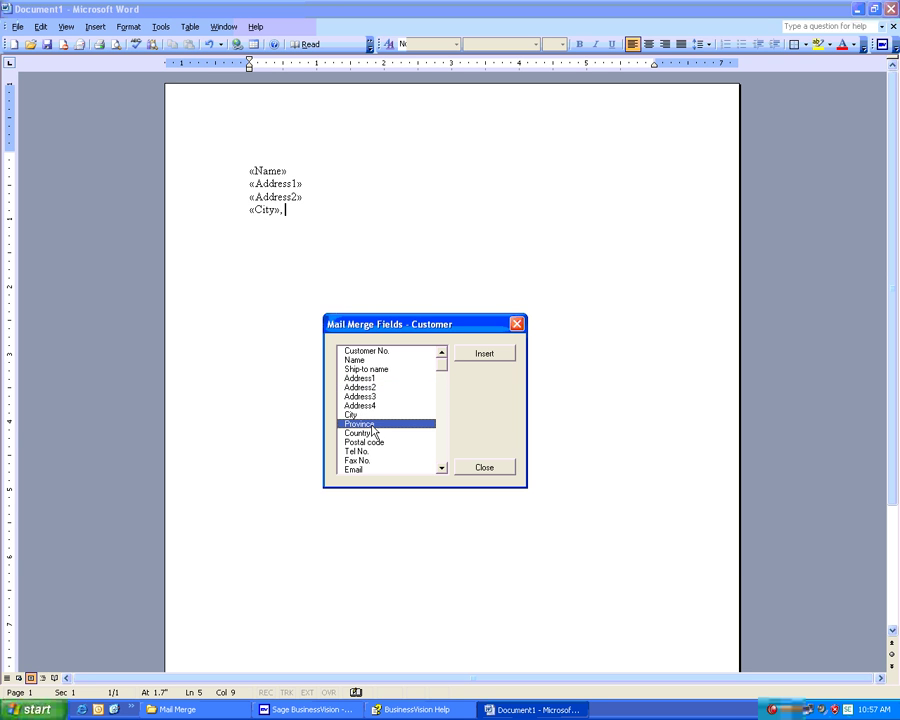
pyautogui.doubleClick(374, 427)
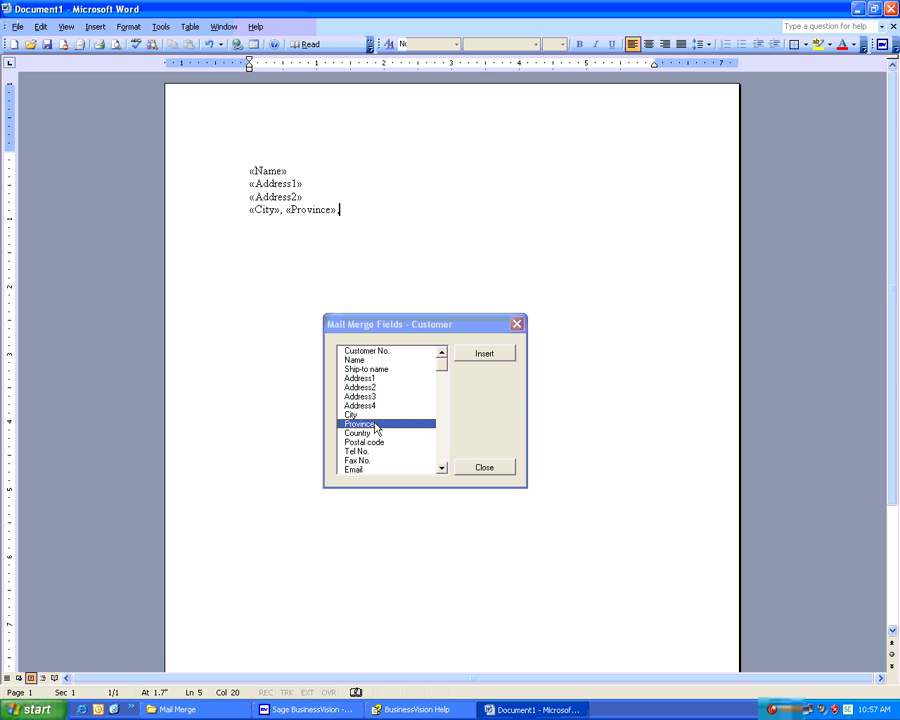
pyautogui.doubleClick(360, 433)
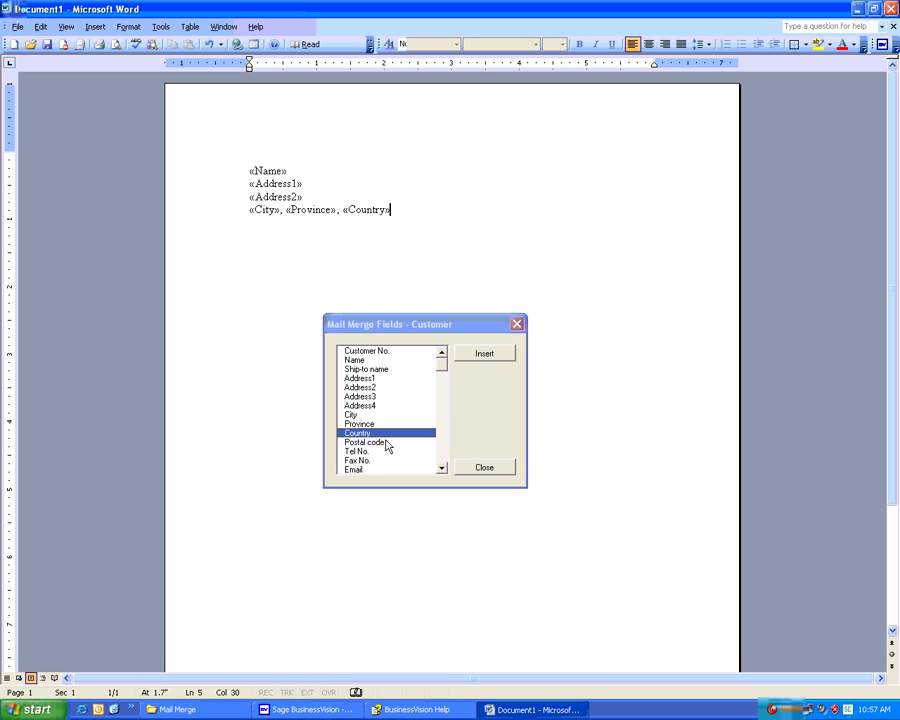
pyautogui.click(490, 469)
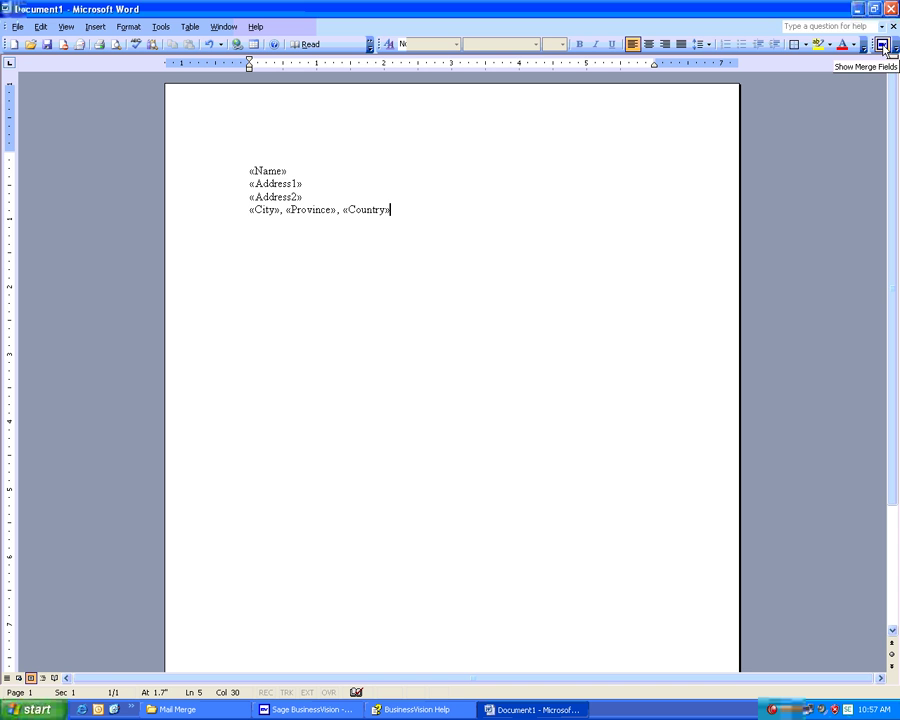
pyautogui.click(883, 46)
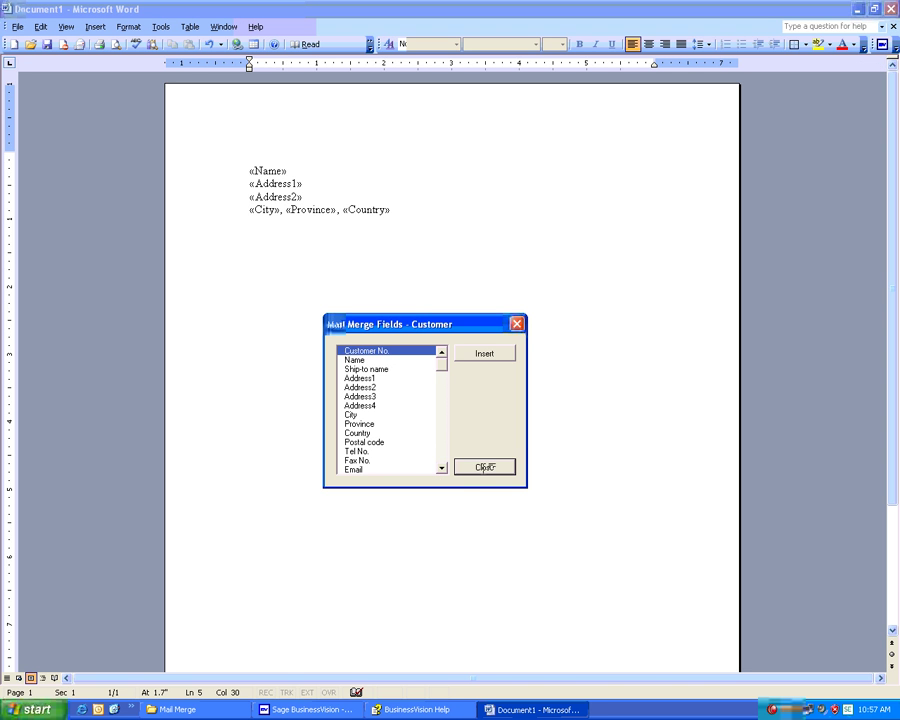
# Step: Type the date February 19, 2012 above the Name field
pyautogui.click(483, 467)
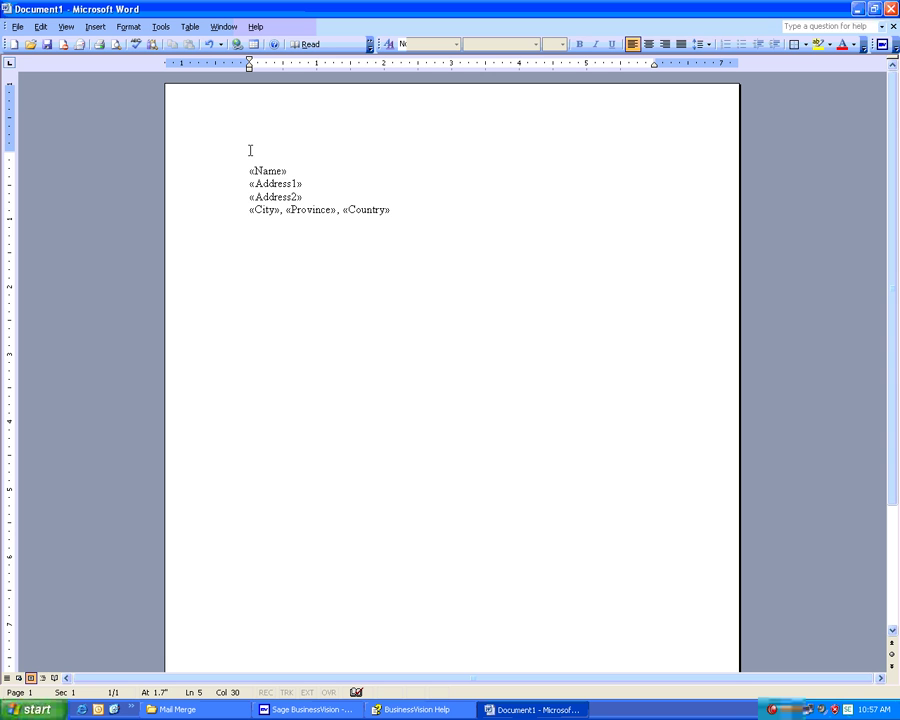
pyautogui.click(250, 150)
pyautogui.write('F')
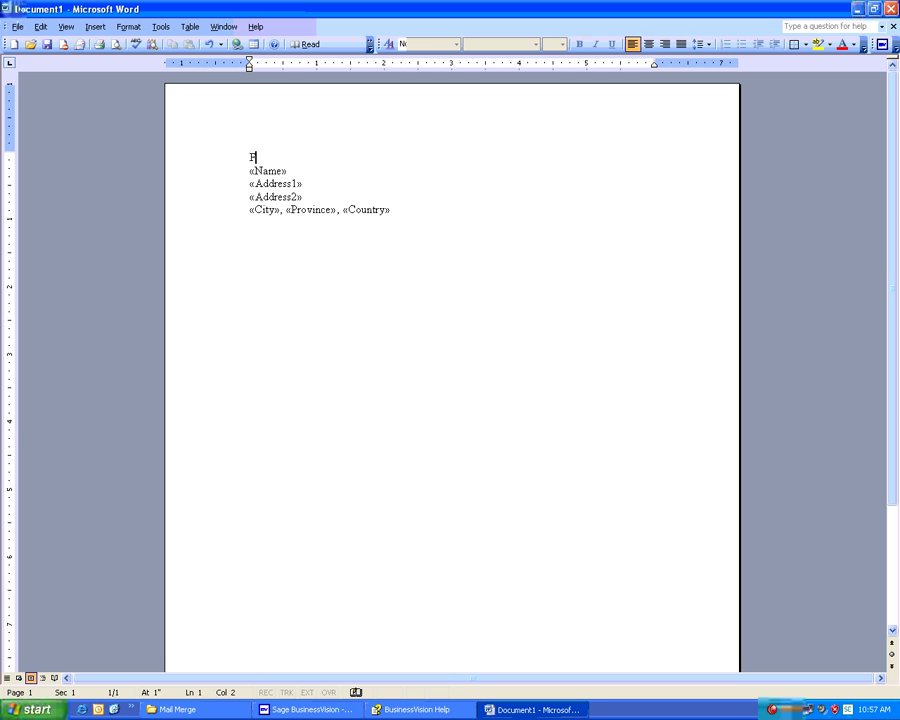
pyautogui.write('ebru')
pyautogui.press('Return')
pyautogui.write('19, 2012')
pyautogui.press('Return')
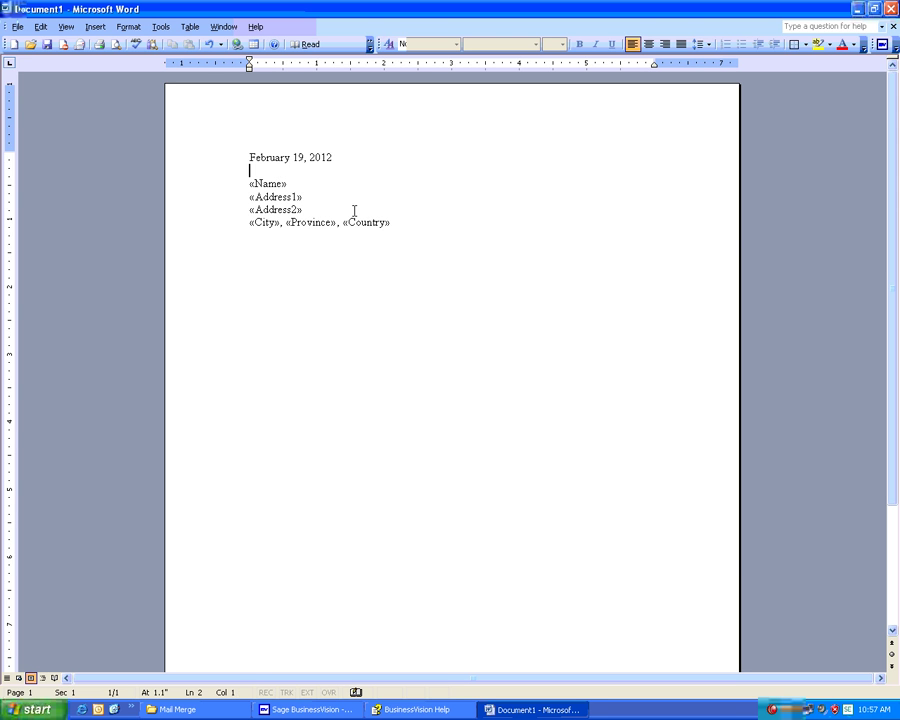
# Step: Add a 'Dear «Contact #1 Name»' greeting below the address block
pyautogui.hotkey('ctrl', 'End')
pyautogui.press('Return')
pyautogui.press('Return')
pyautogui.write('Dear')
pyautogui.click(882, 45)
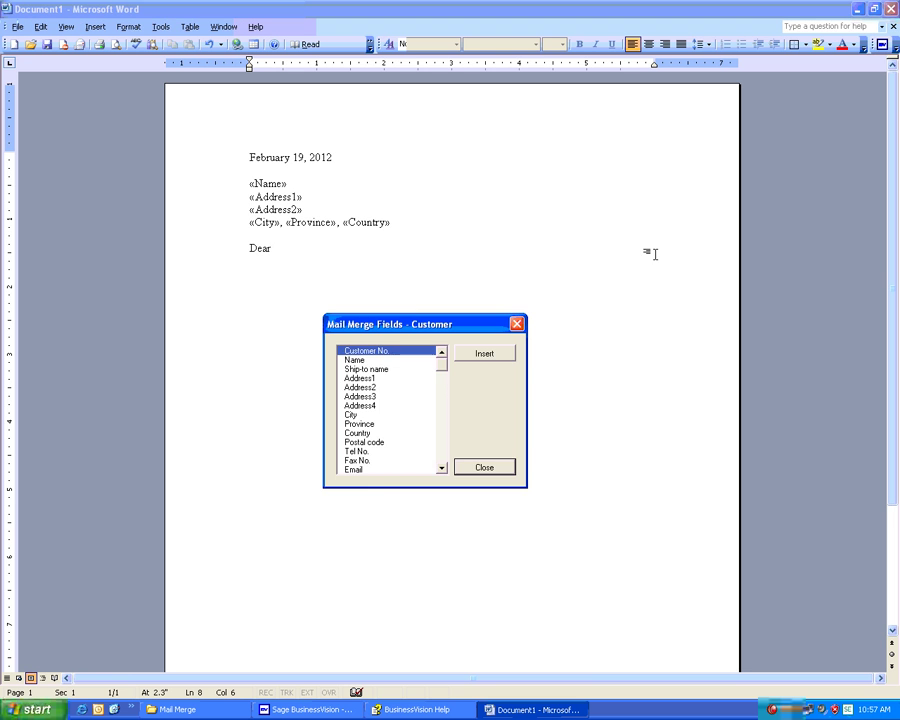
pyautogui.click(440, 462)
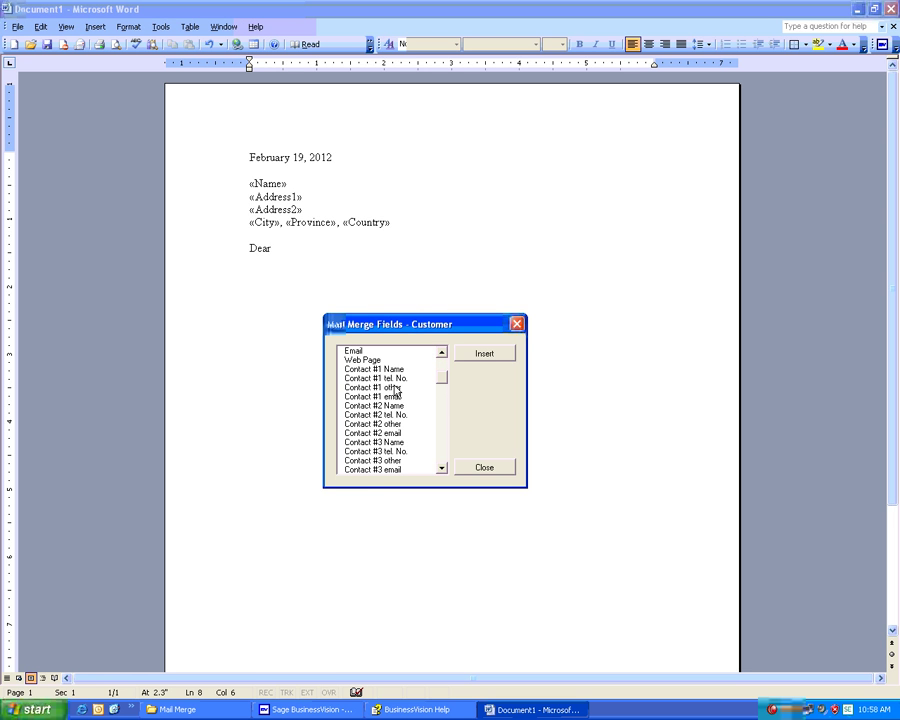
pyautogui.click(400, 369)
pyautogui.click(484, 354)
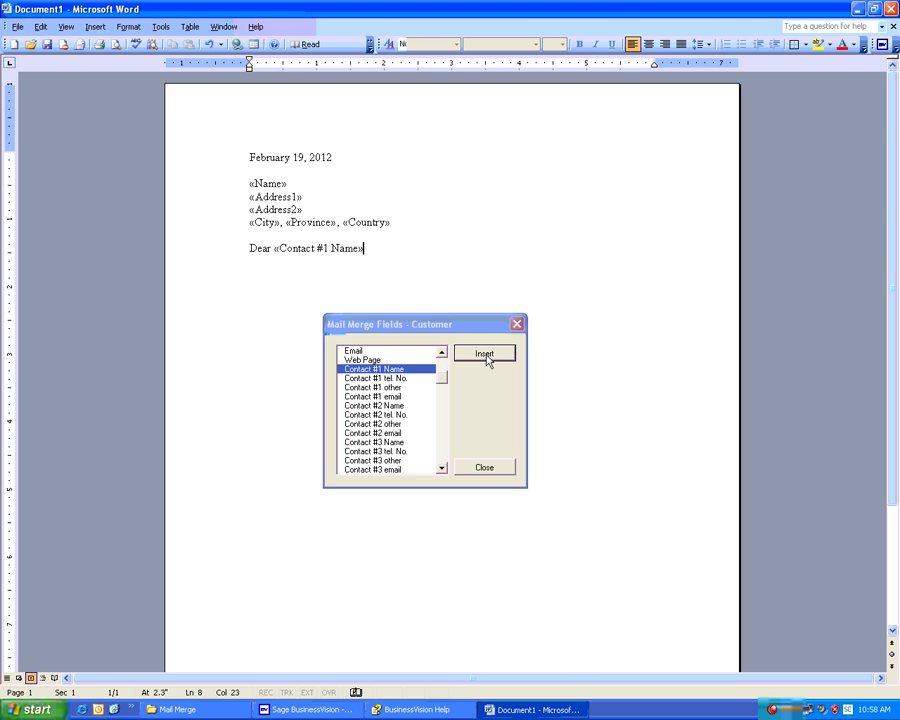
pyautogui.click(478, 467)
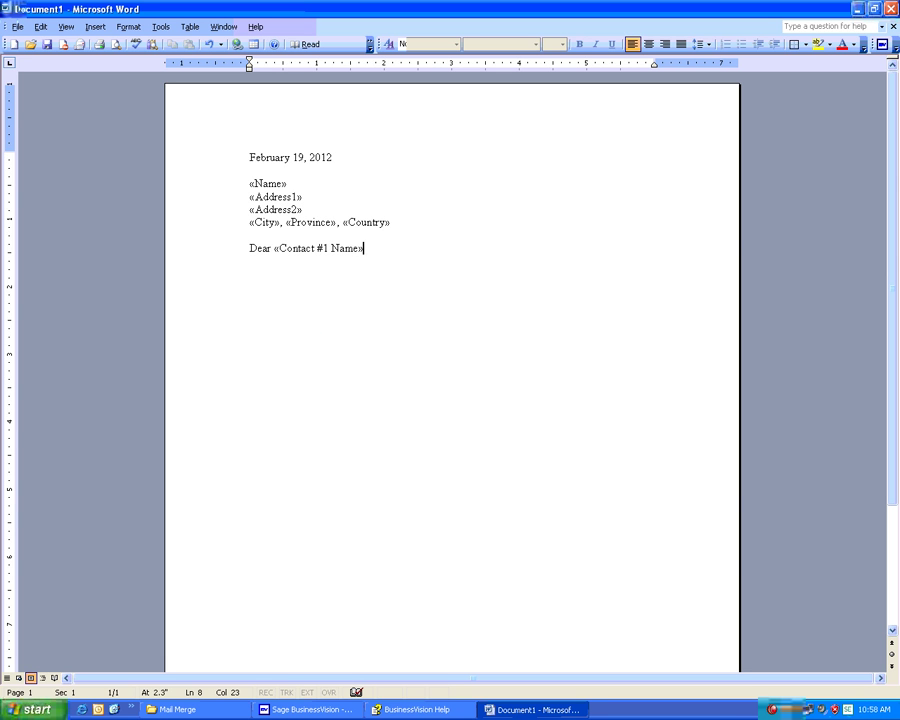
pyautogui.press('Return')
pyautogui.press('Return')
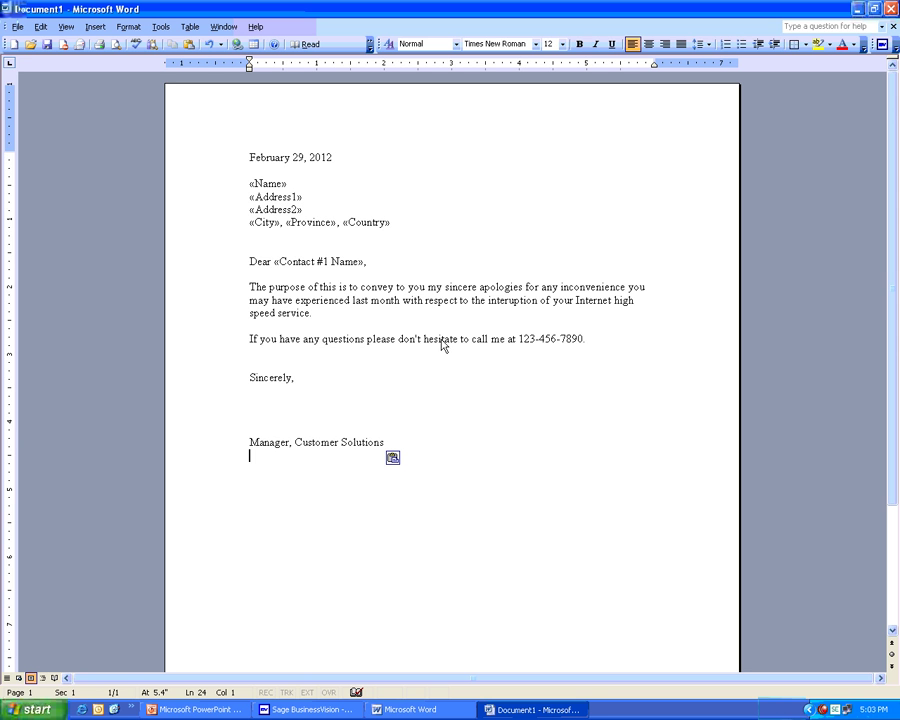
# Step: Save the letter as Customer Letter.cmt in the BusinessVision Template folder
pyautogui.click(16, 27)
pyautogui.click(53, 92)
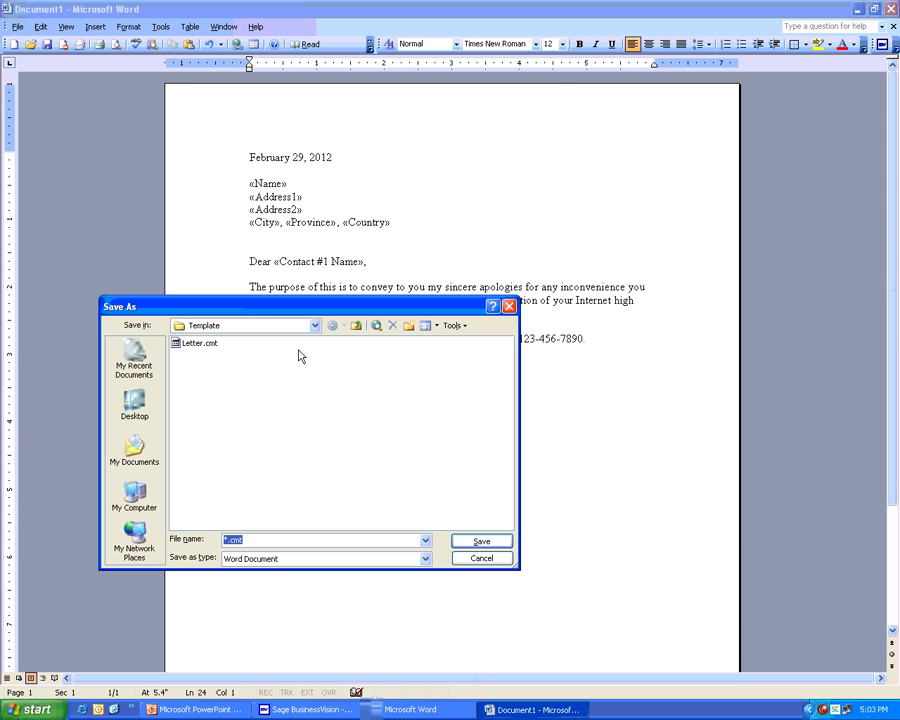
pyautogui.click(315, 325)
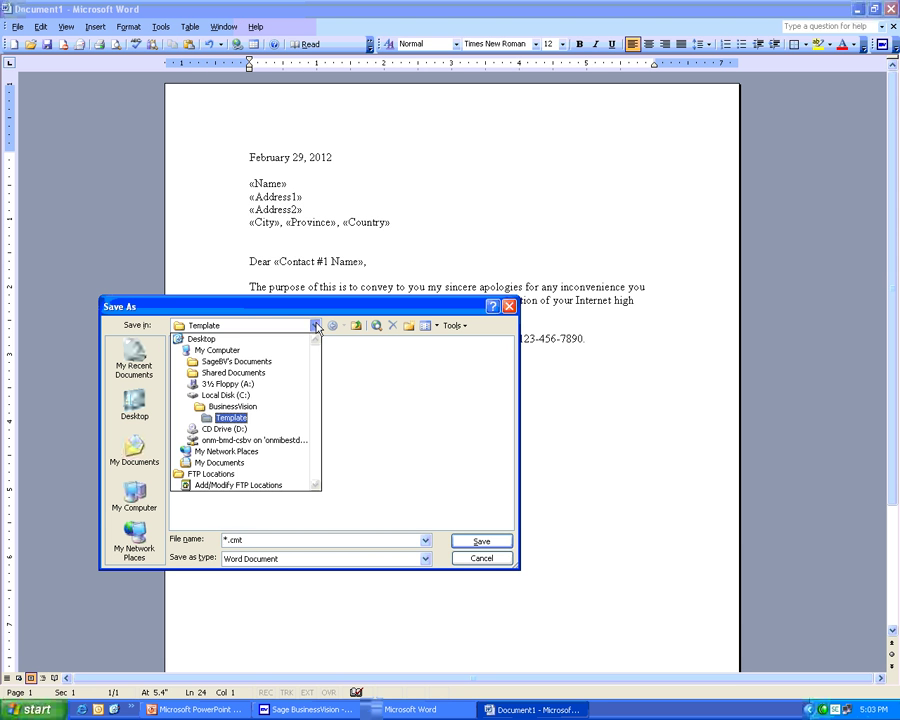
pyautogui.click(231, 418)
pyautogui.click(313, 541)
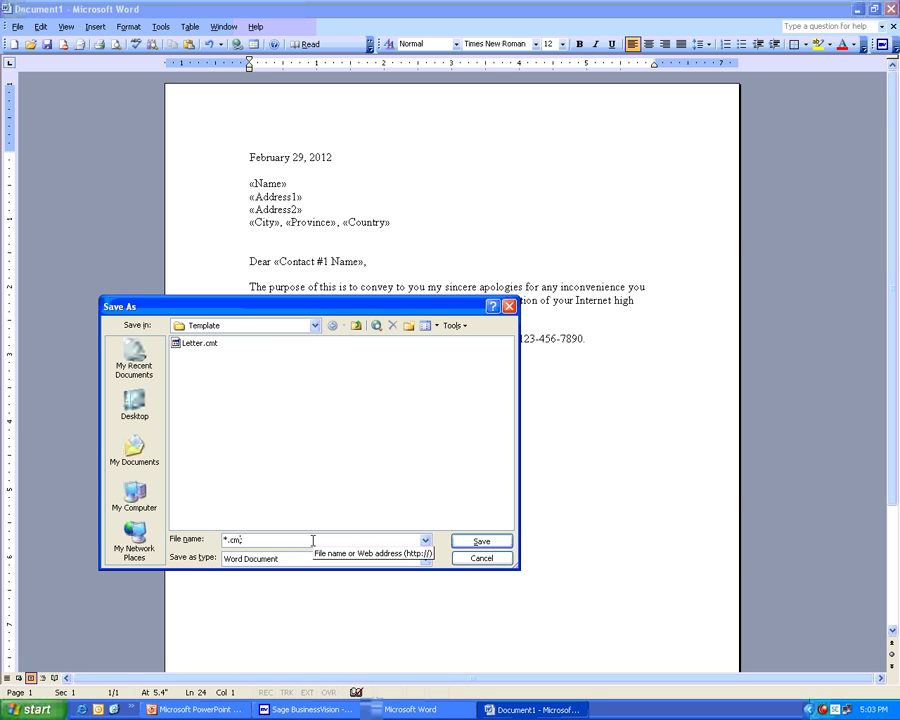
pyautogui.press('Left')
pyautogui.press('Left')
pyautogui.press('Left')
pyautogui.press('Left')
pyautogui.press('BackSpace')
pyautogui.write('C')
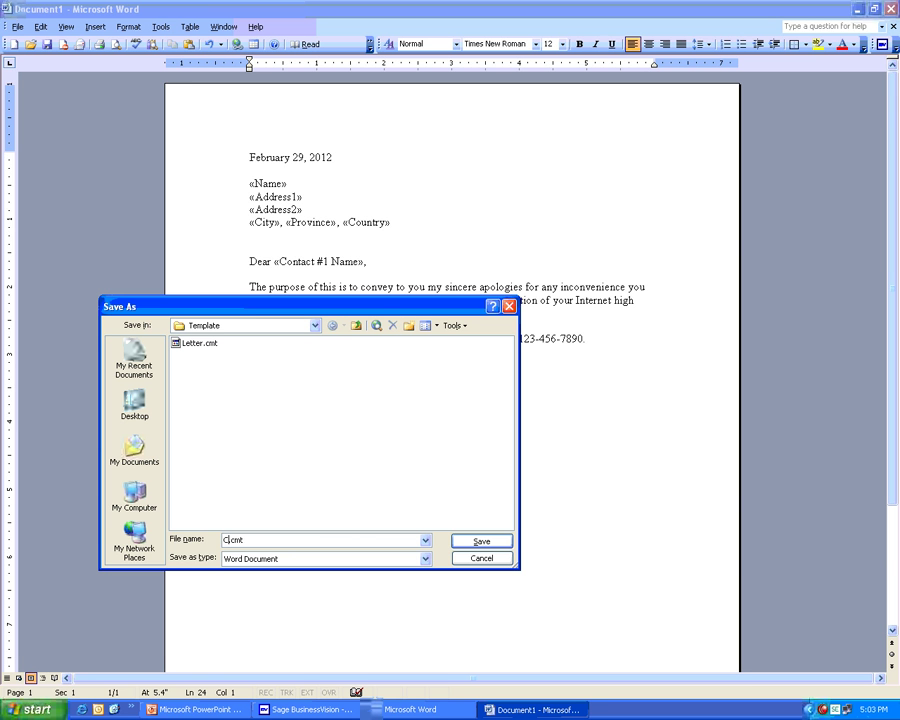
pyautogui.write('ustomer')
pyautogui.write('Letter')
pyautogui.click(476, 544)
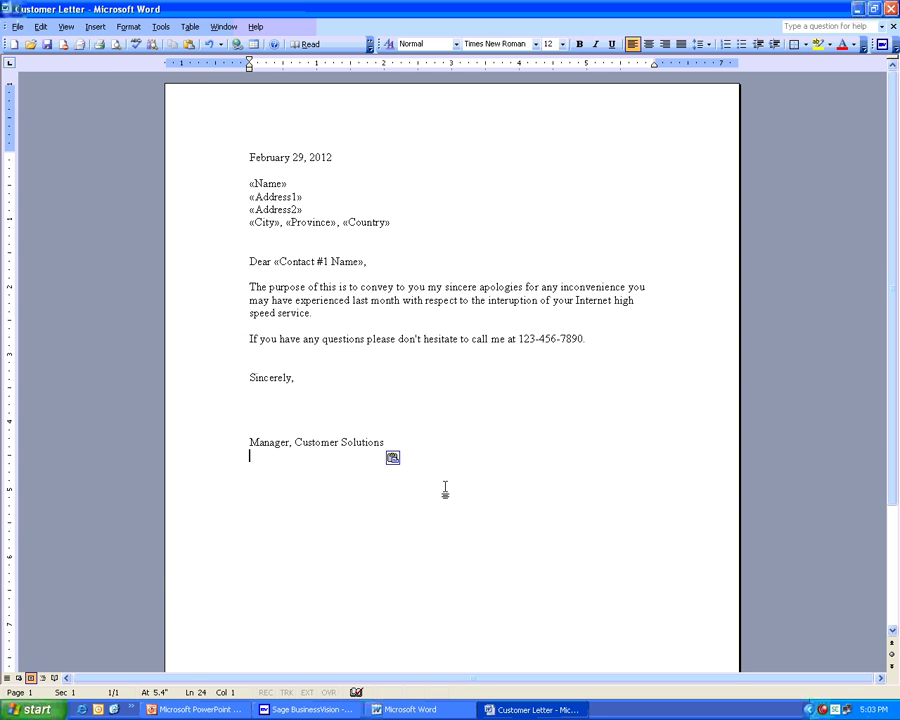
# Step: Select Customer Letter.cmt as the merge template and merge all customers into Word letters
pyautogui.click(312, 711)
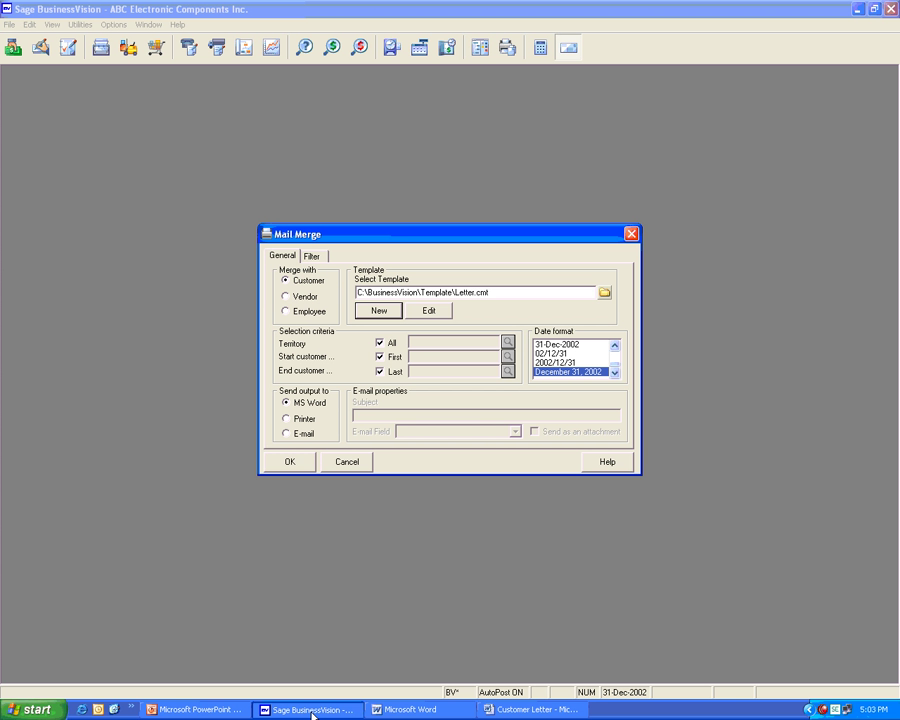
pyautogui.click(605, 292)
pyautogui.click(340, 307)
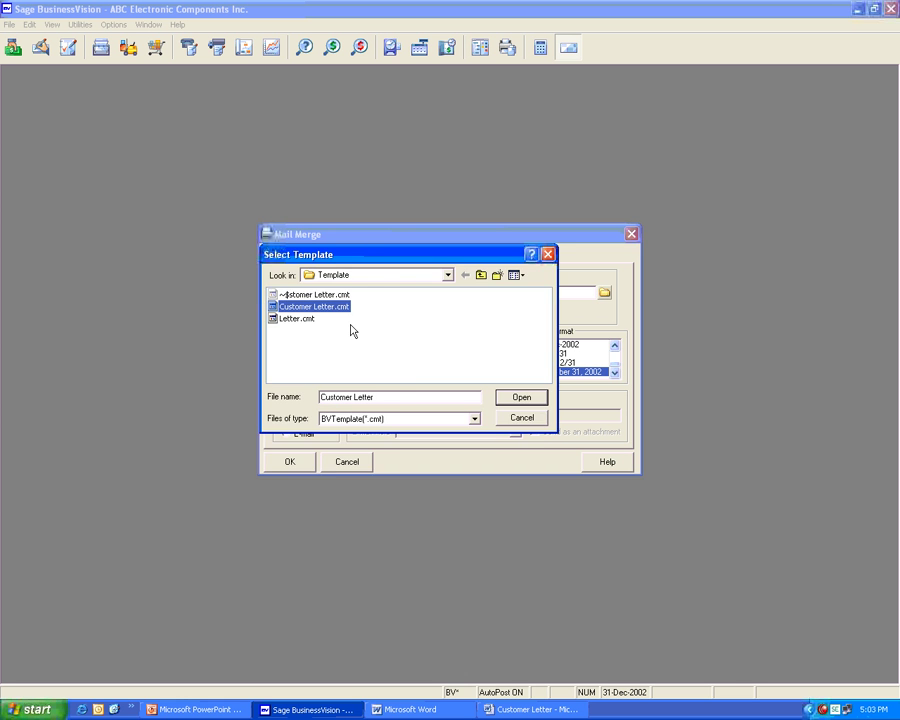
pyautogui.click(519, 398)
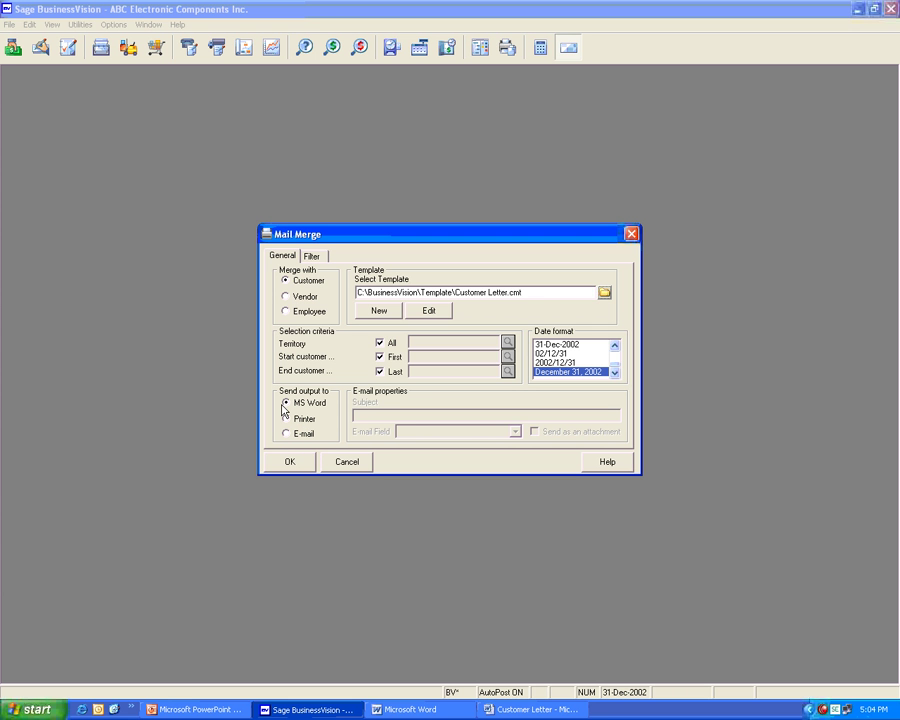
pyautogui.click(291, 464)
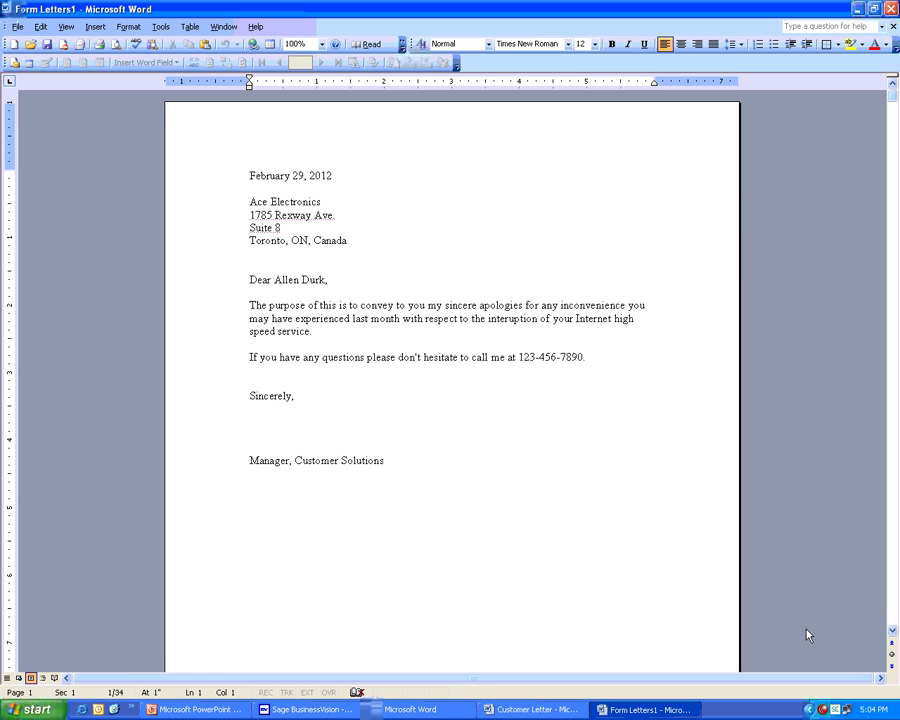
# Step: Scroll through Form Letters1 to check the Acme Electronics Corp. and Access Technologies letters
pyautogui.click(893, 622)
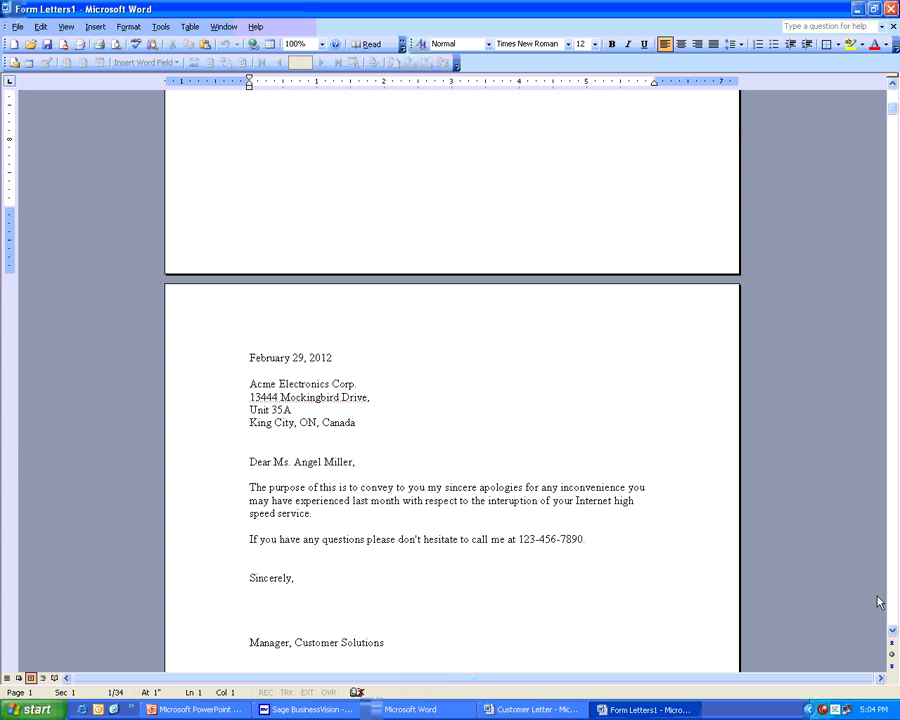
pyautogui.scroll(-15, 896, 603)
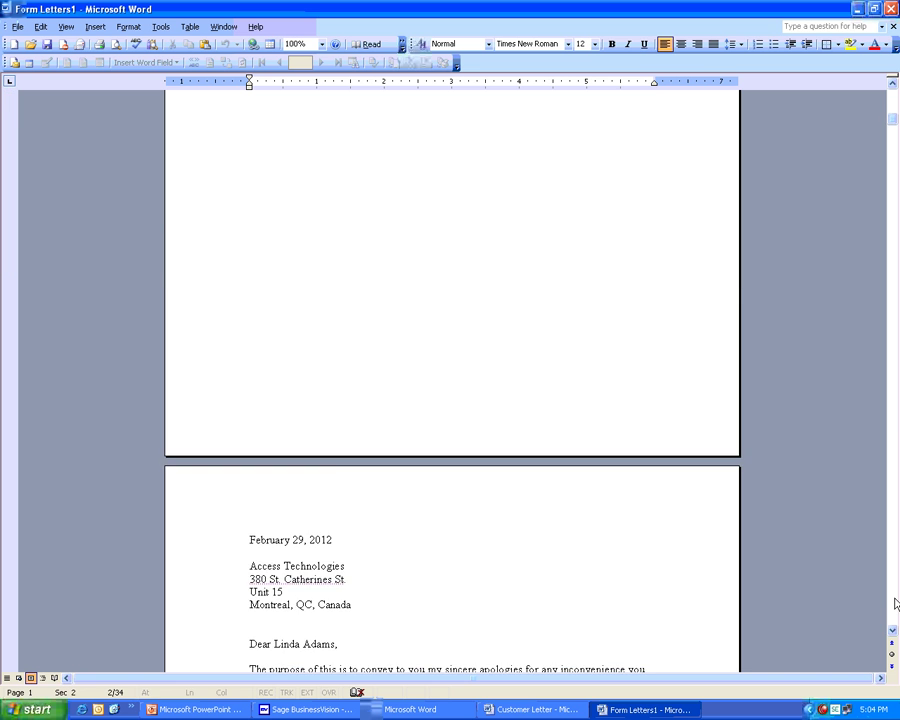
pyautogui.scroll(-10, 896, 603)
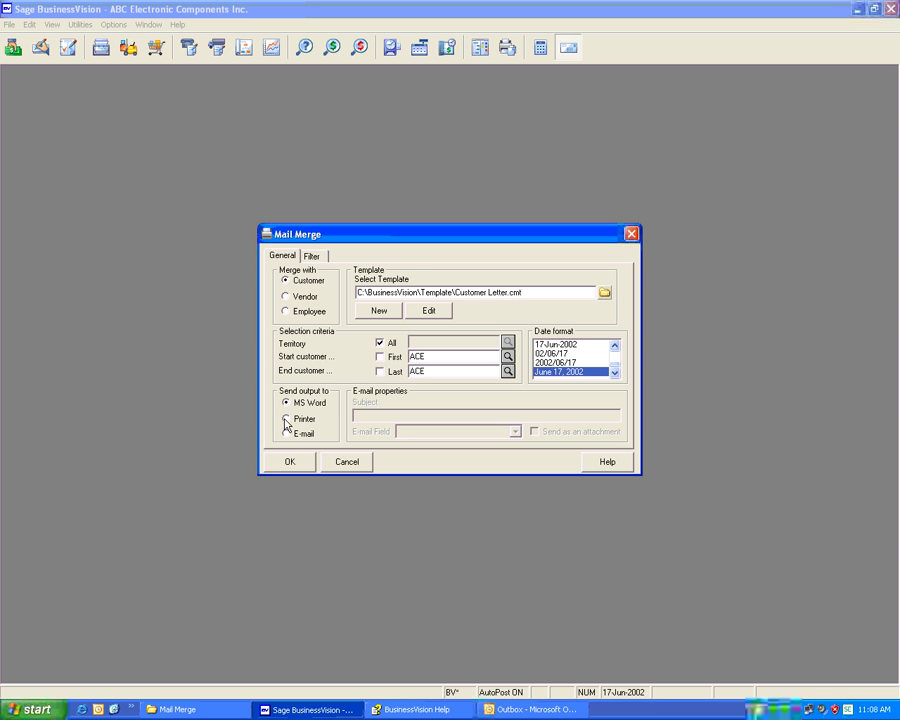
# Step: Run the merge as E-mail to the Email field with subject 'Internet service'
pyautogui.click(286, 420)
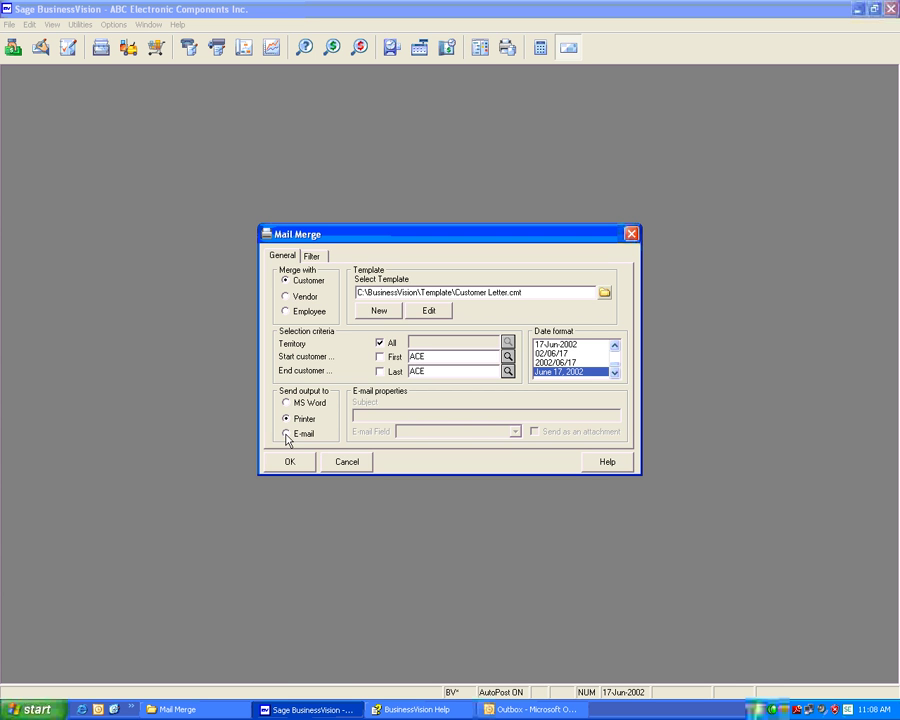
pyautogui.click(286, 434)
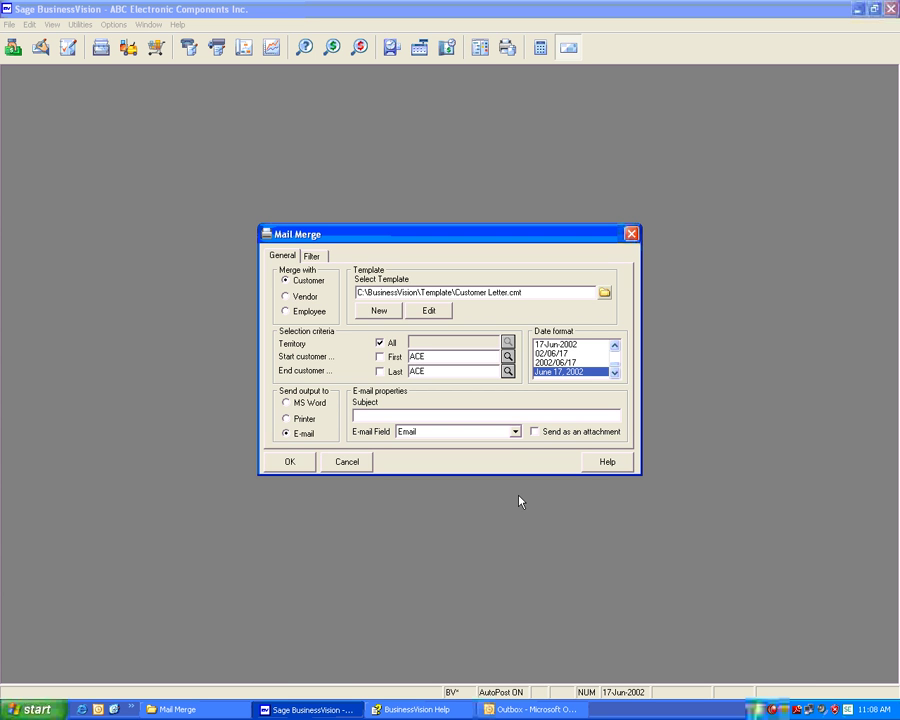
pyautogui.click(516, 433)
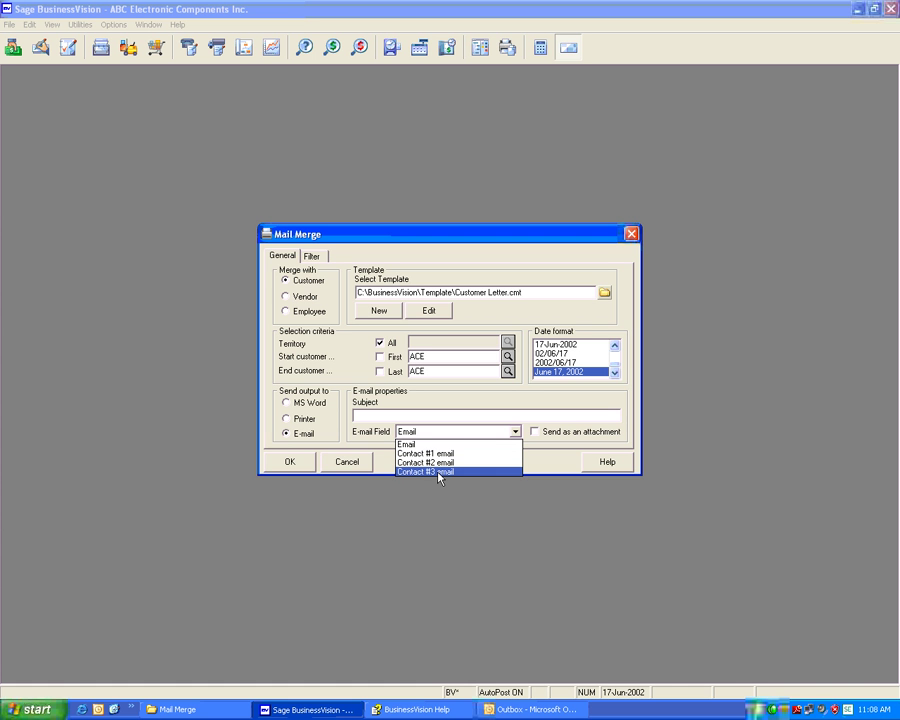
pyautogui.click(420, 444)
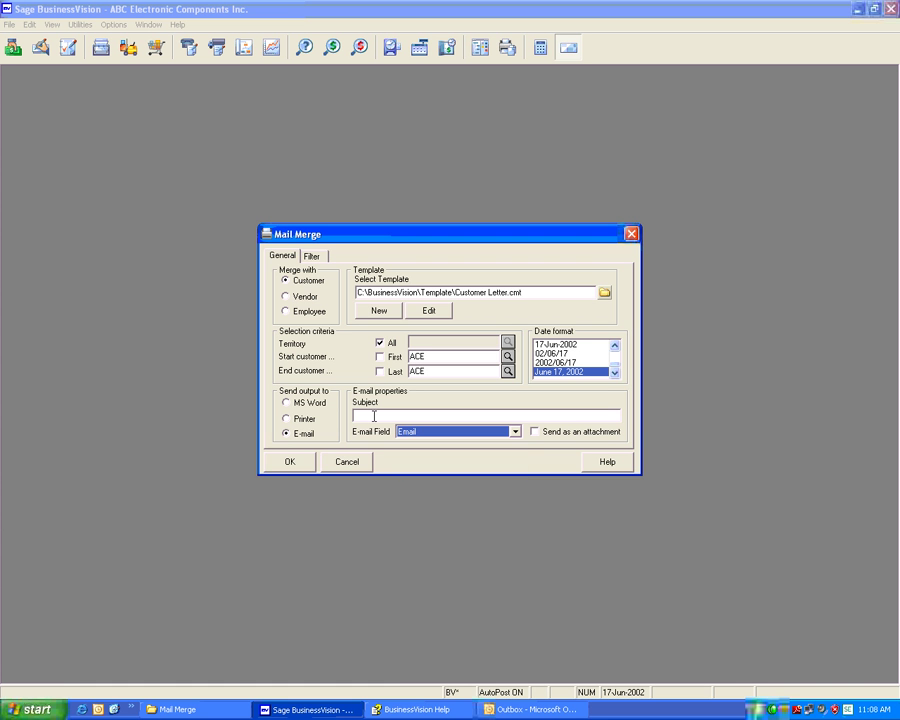
pyautogui.click(387, 412)
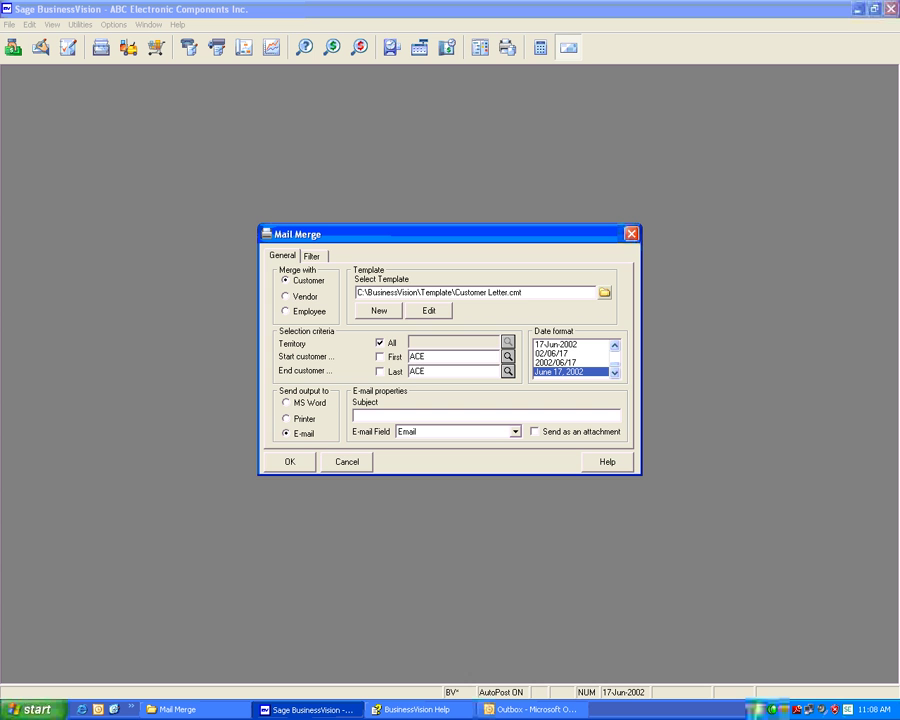
pyautogui.write('Internet service')
pyautogui.click(307, 464)
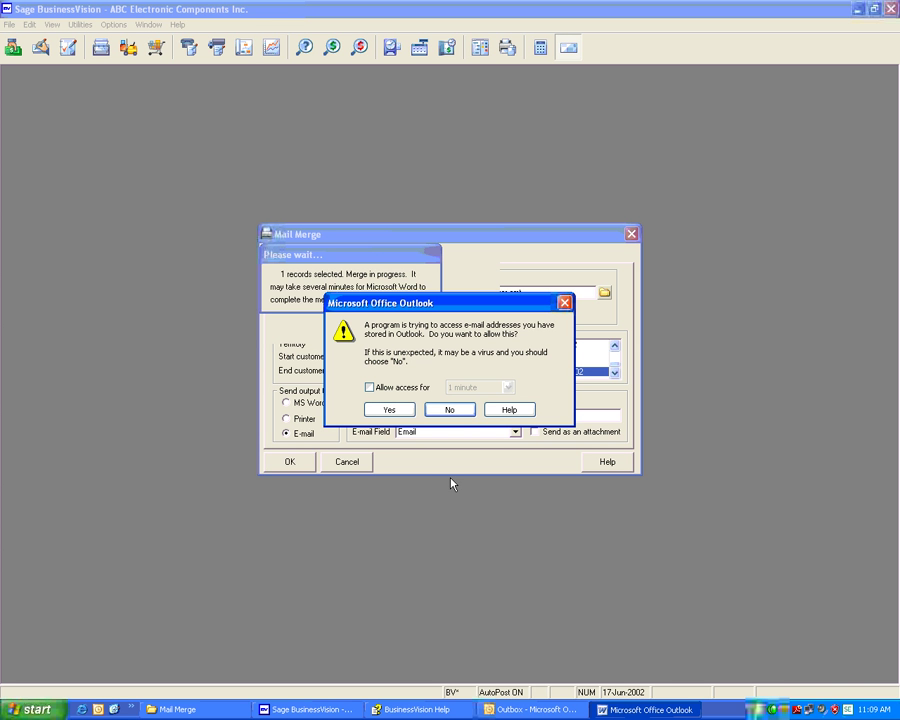
# Step: Allow Outlook address-book access, pick the recipient from the address book, and allow sending
pyautogui.click(390, 409)
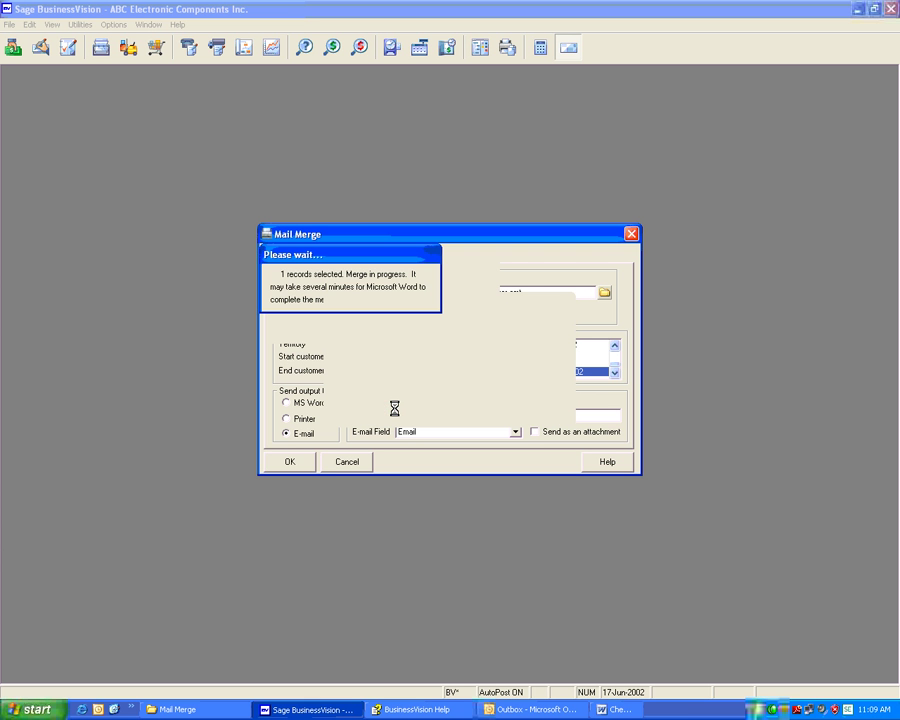
pyautogui.click(613, 710)
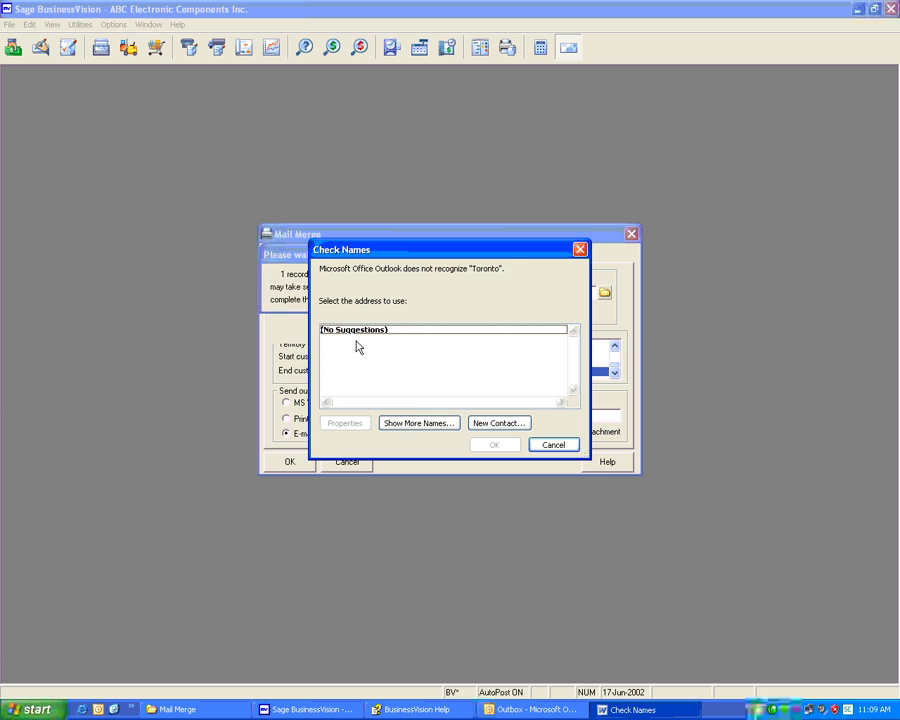
pyautogui.click(418, 424)
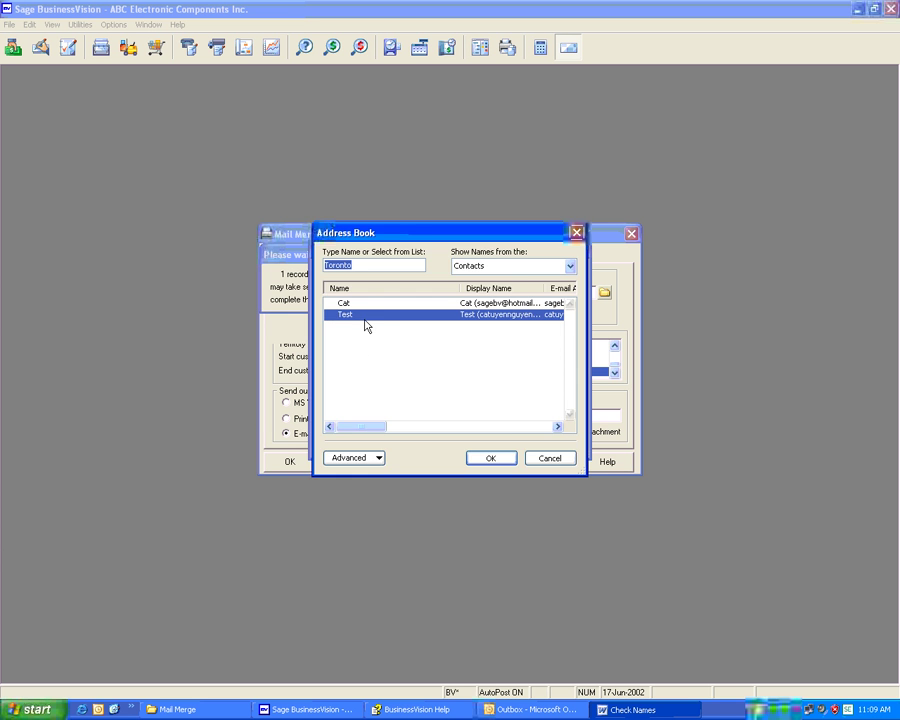
pyautogui.click(500, 459)
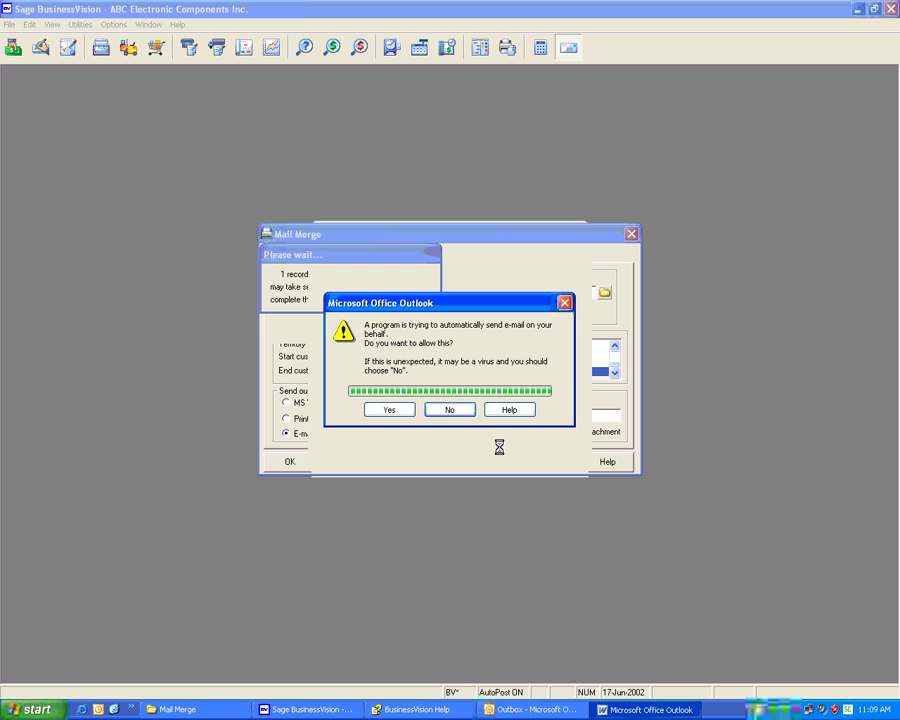
pyautogui.click(386, 410)
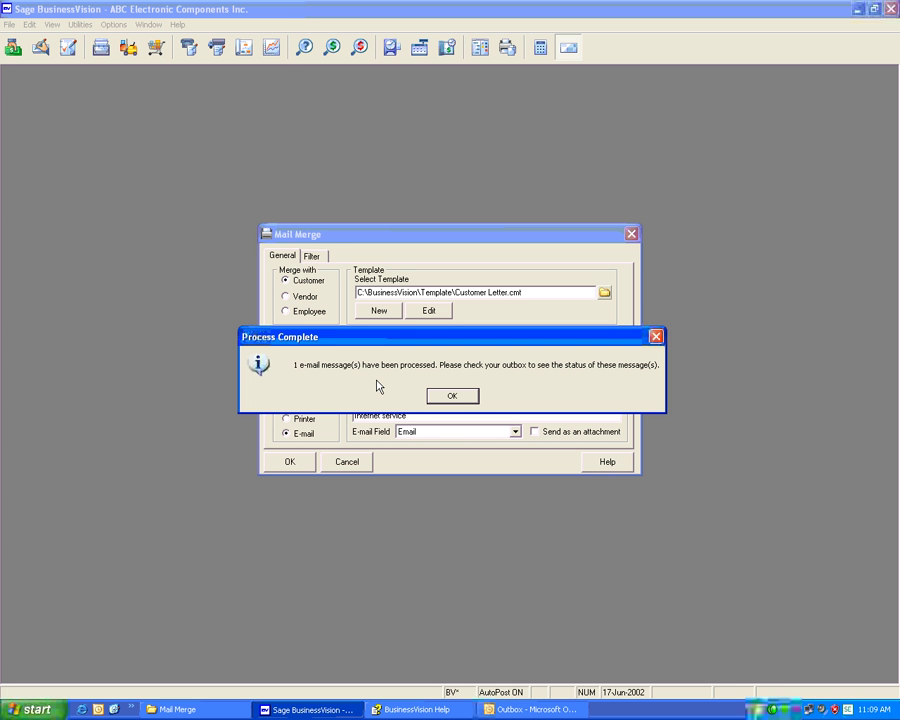
# Step: Dismiss the AutoArchive prompt and view the Internet service e-mail in the Outbox
pyautogui.click(509, 714)
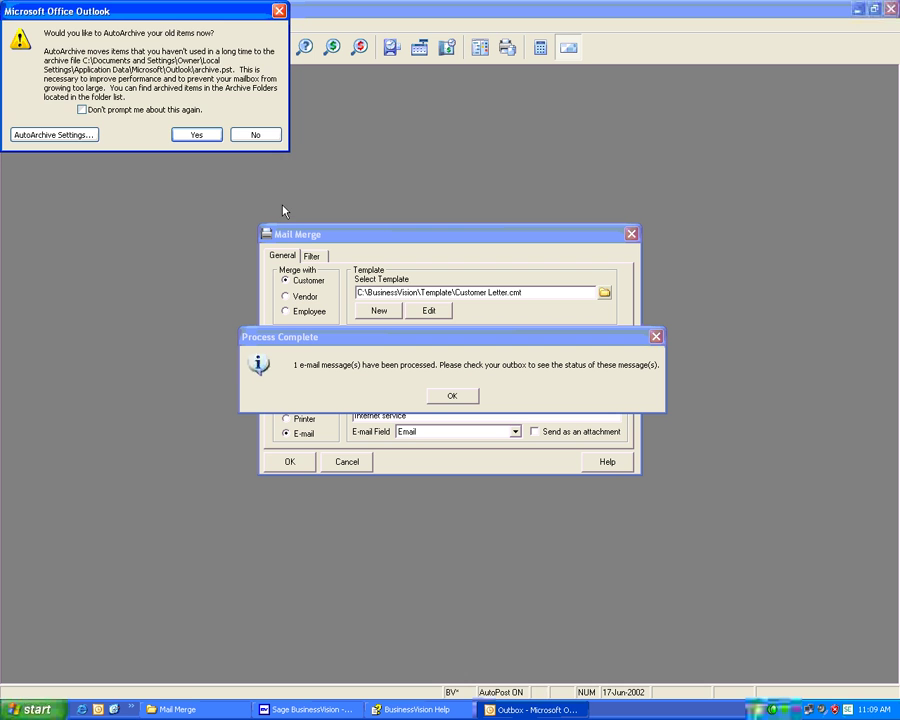
pyautogui.click(316, 197)
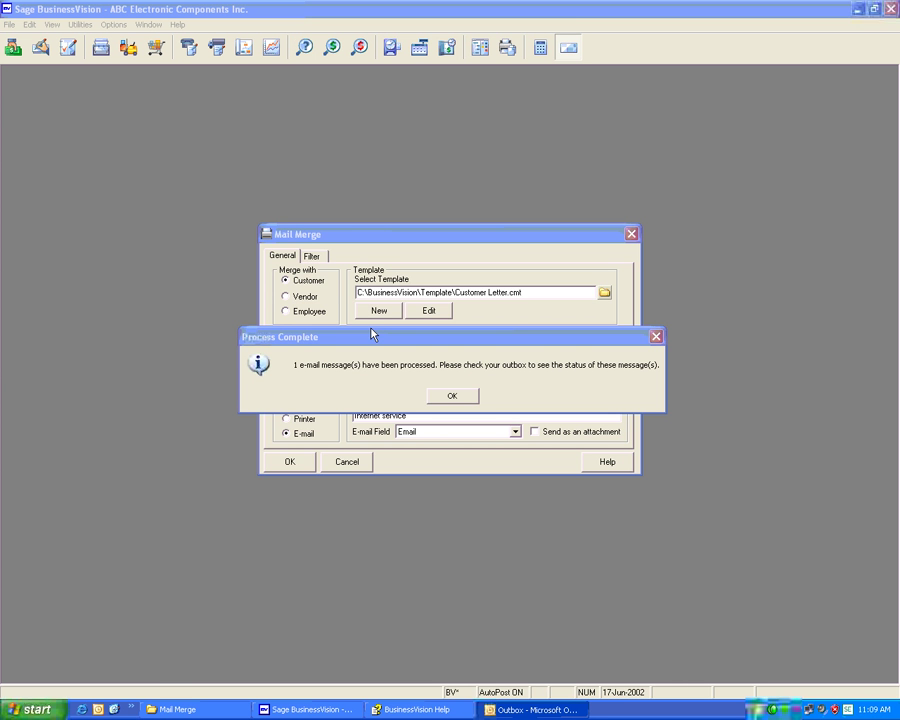
pyautogui.click(507, 708)
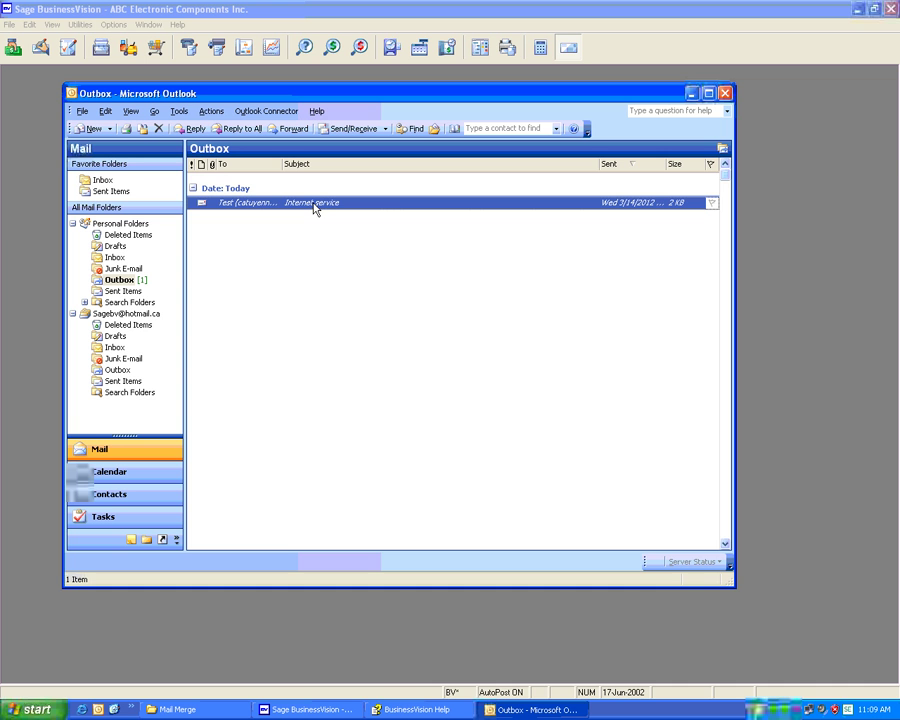
# Step: Open the queued Internet service message in Outlook's Outbox to review it
pyautogui.doubleClick(313, 205)
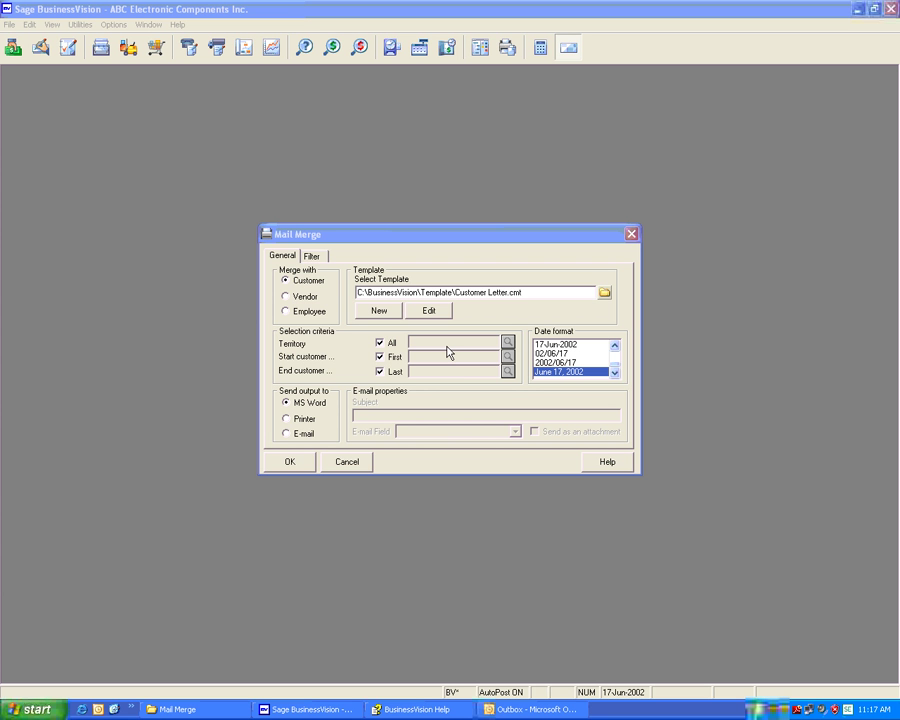
# Step: Build a merge filter condition: Province is equal to ON
pyautogui.click(312, 257)
pyautogui.click(283, 258)
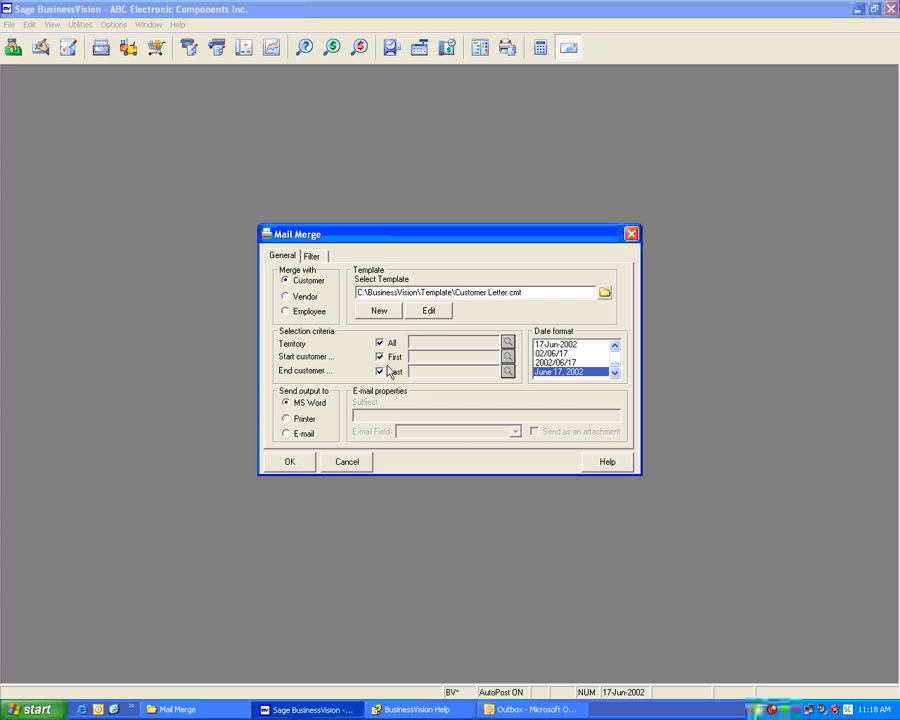
pyautogui.click(312, 257)
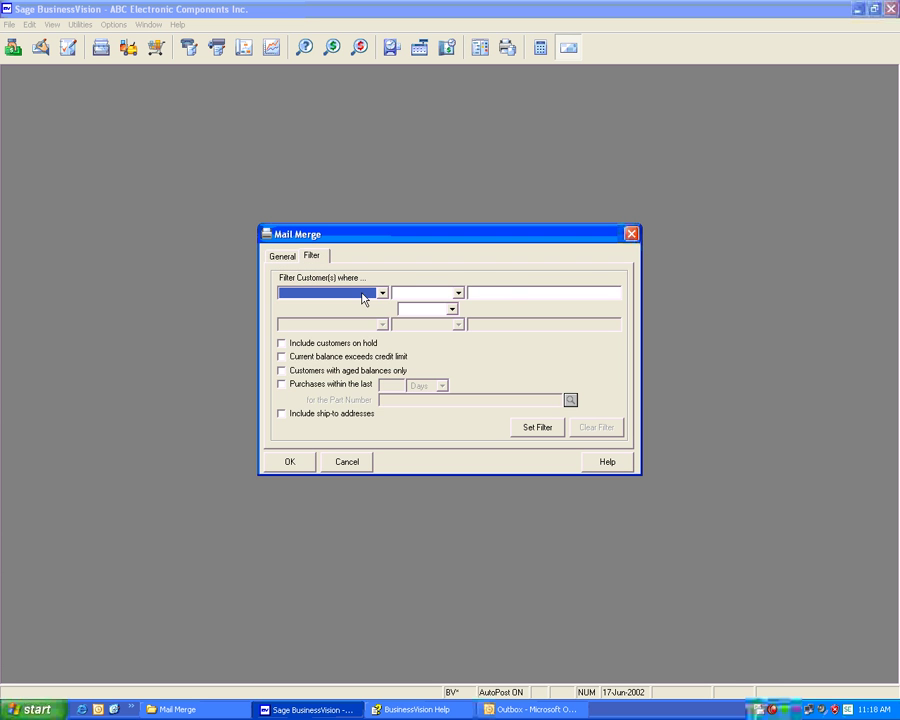
pyautogui.click(382, 293)
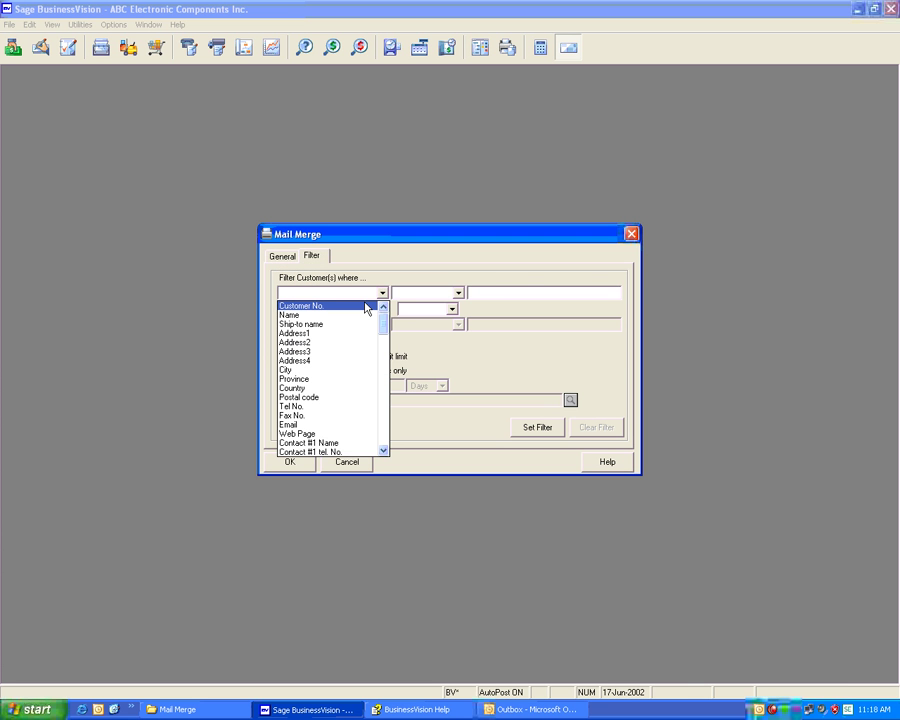
pyautogui.click(300, 379)
pyautogui.click(458, 293)
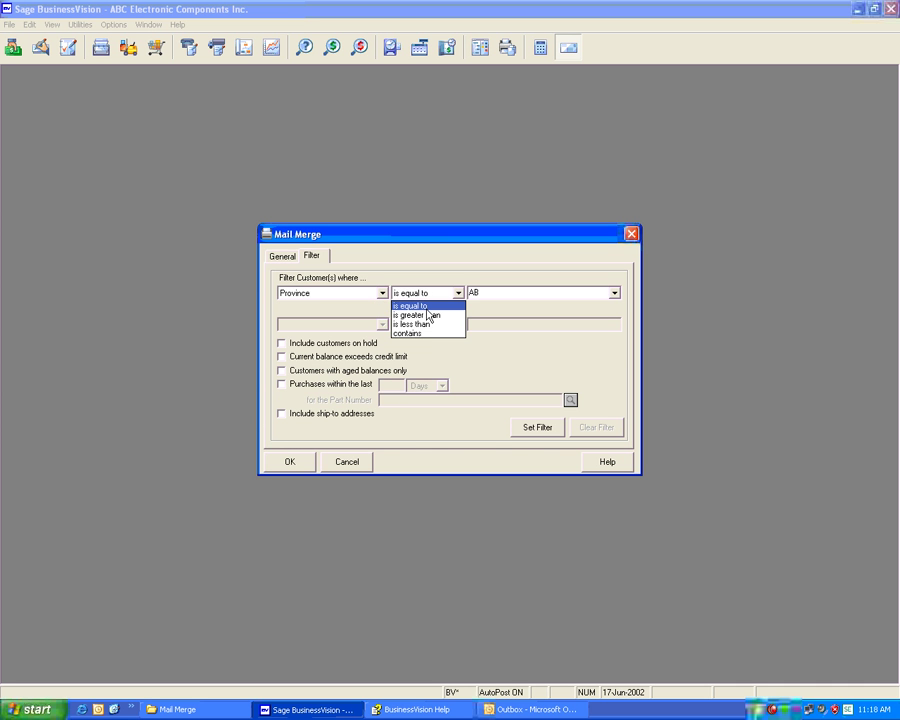
pyautogui.click(420, 305)
pyautogui.click(598, 298)
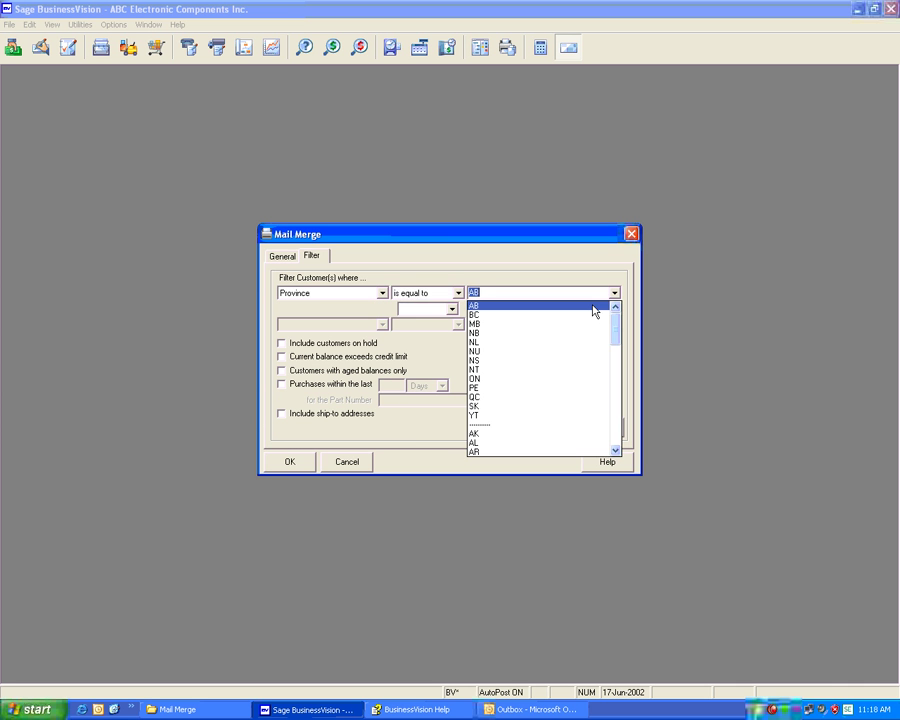
pyautogui.click(474, 381)
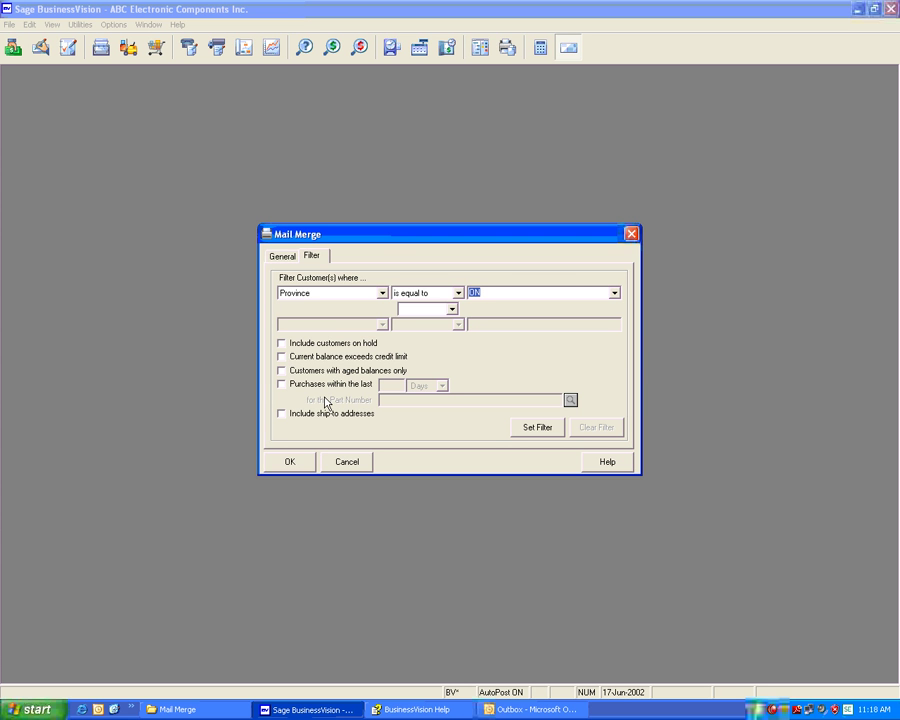
# Step: Keep on-hold customers excluded, apply the Province filter, and merge the 21 records to Word
pyautogui.click(281, 343)
pyautogui.click(281, 344)
pyautogui.click(538, 428)
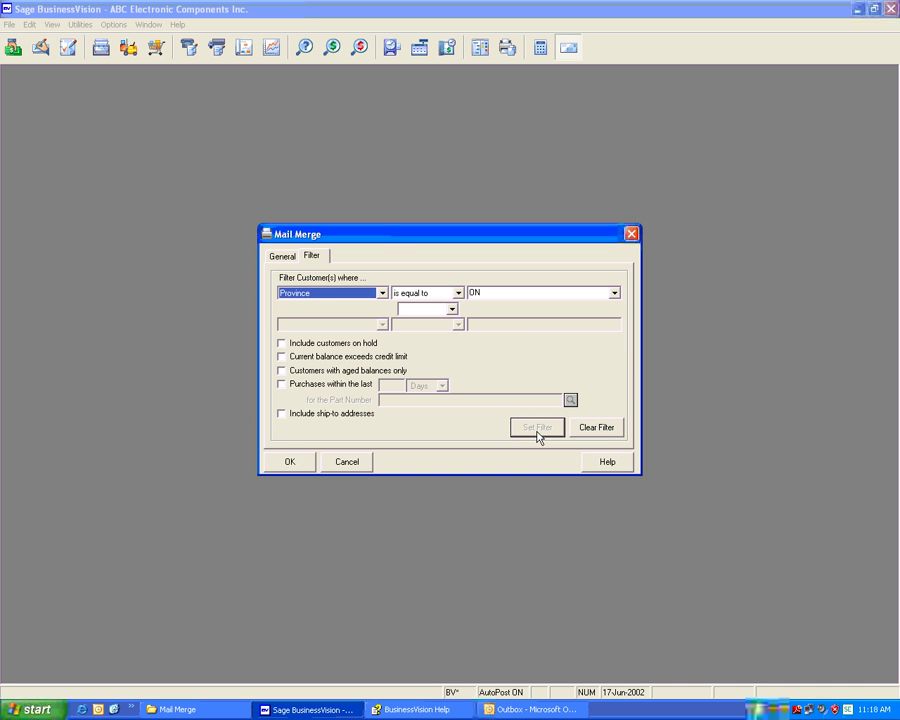
pyautogui.click(284, 257)
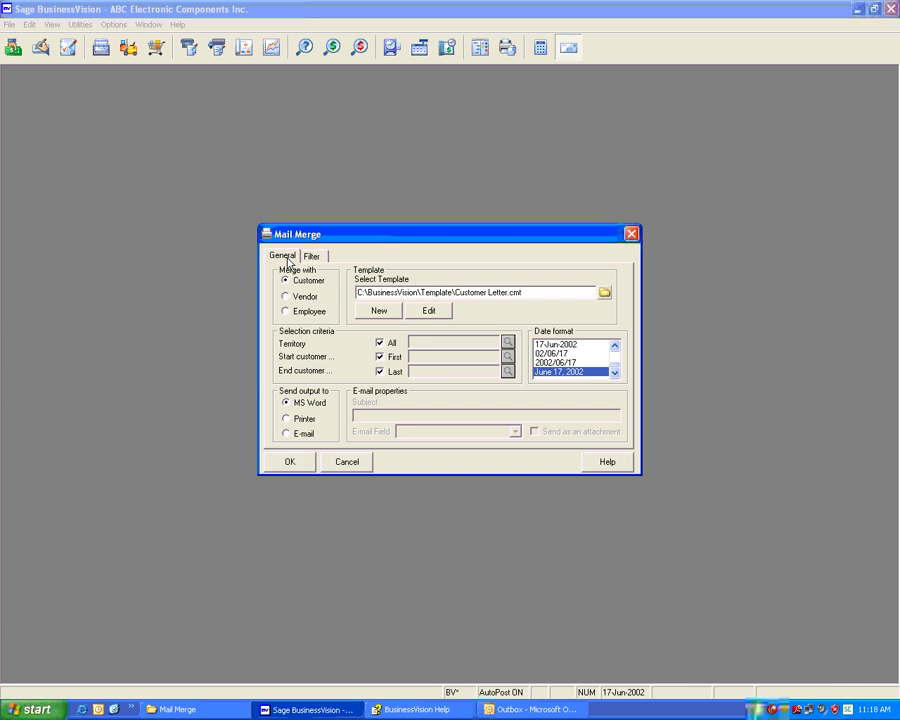
pyautogui.click(292, 463)
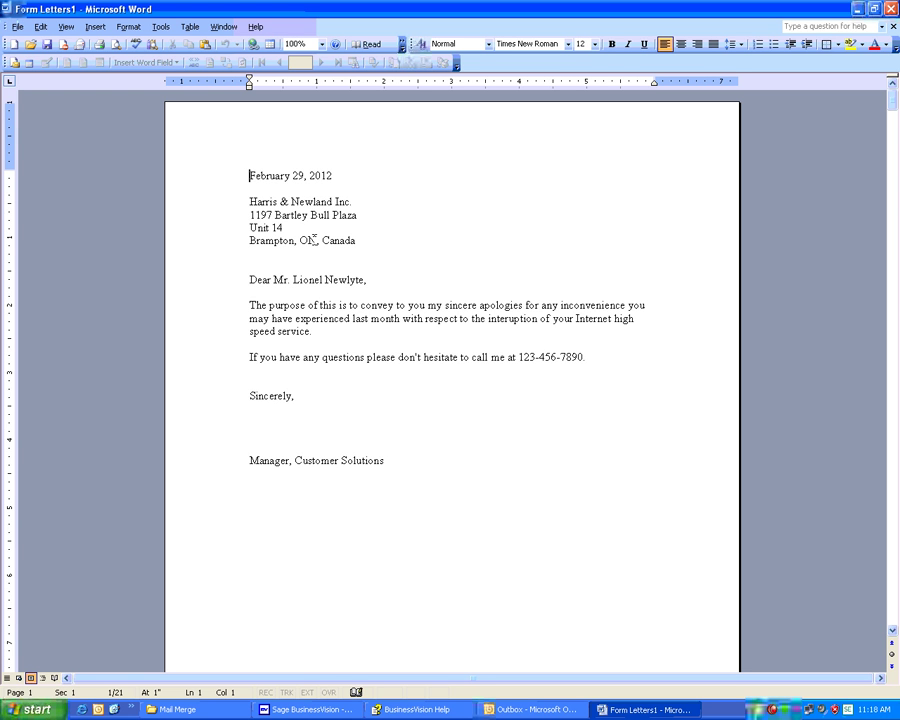
# Step: Page down through Form Letters1 to the second Ontario customer's letter, addressed to Huntsville, ON
pyautogui.click(894, 617)
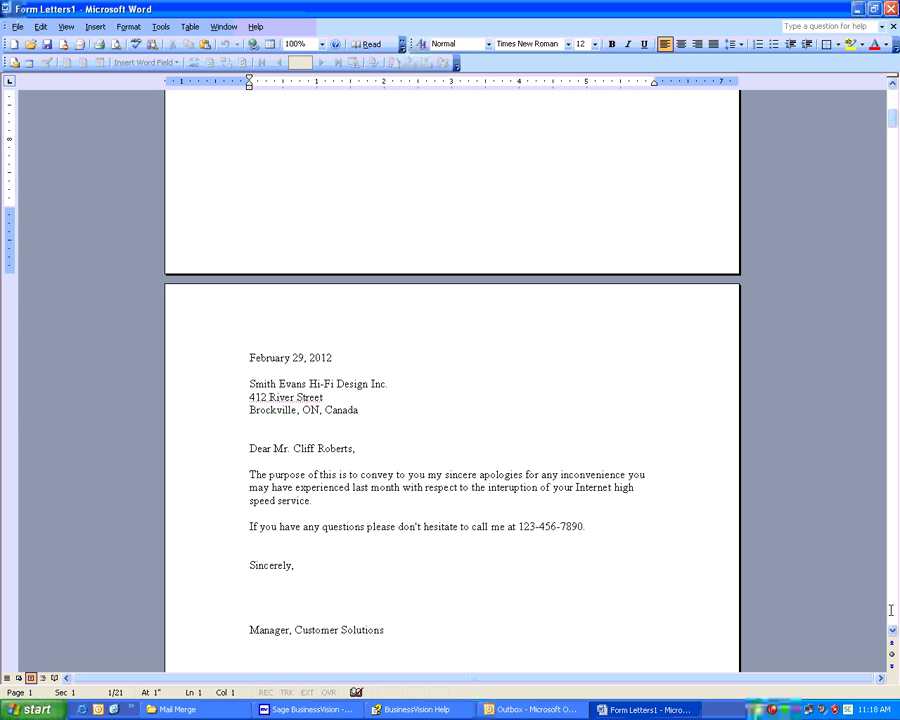
pyautogui.click(893, 600)
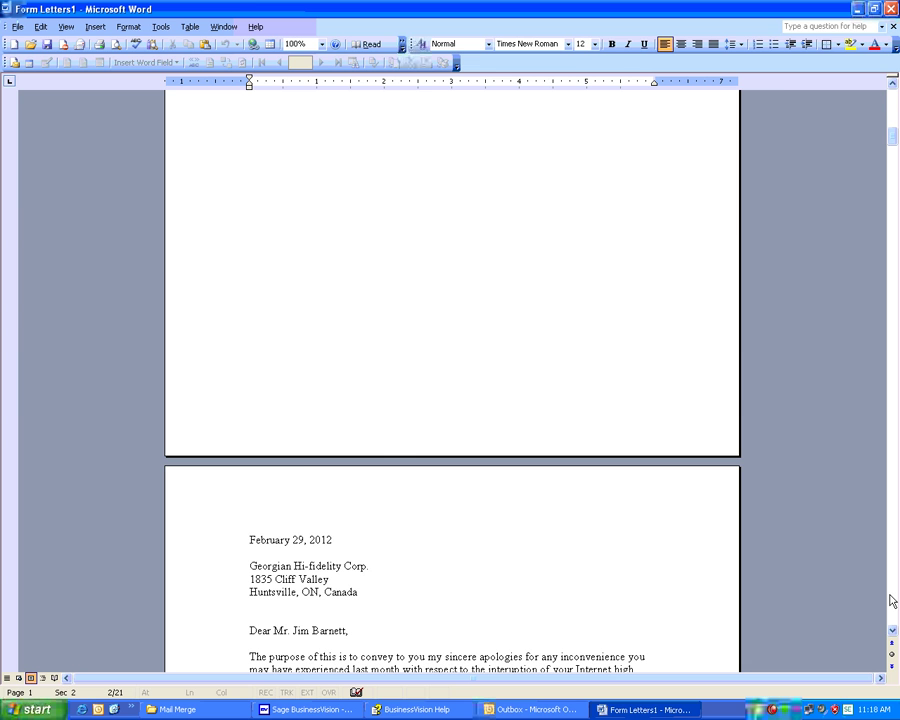